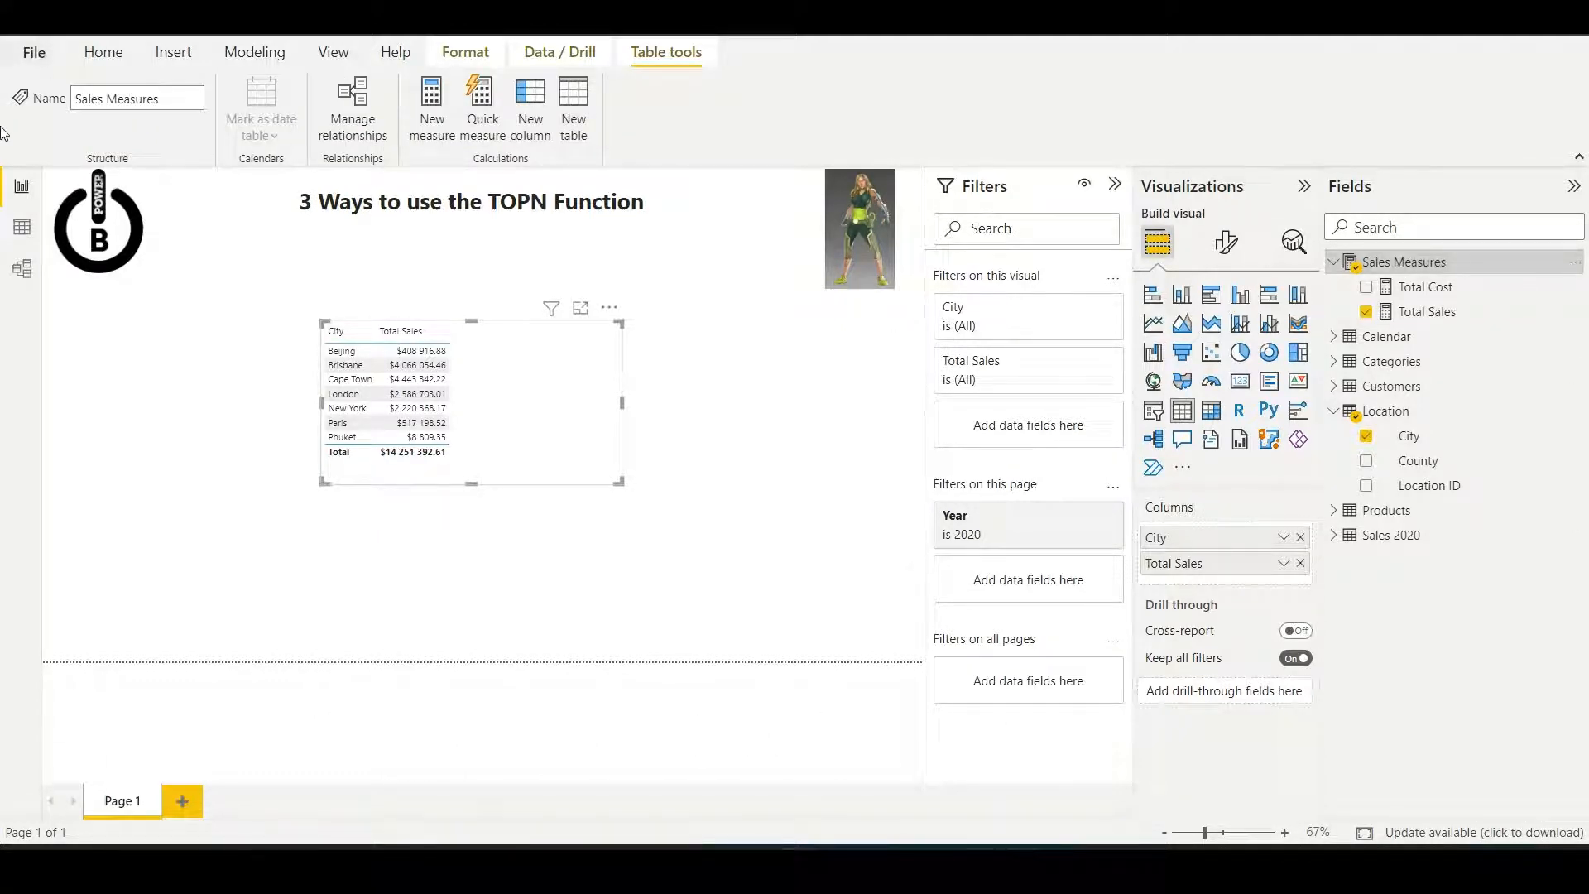
# Create a new measure in the Sales Measures table and name it Sales of TOP 20 CLIENTS.
pyautogui.click(431, 133)
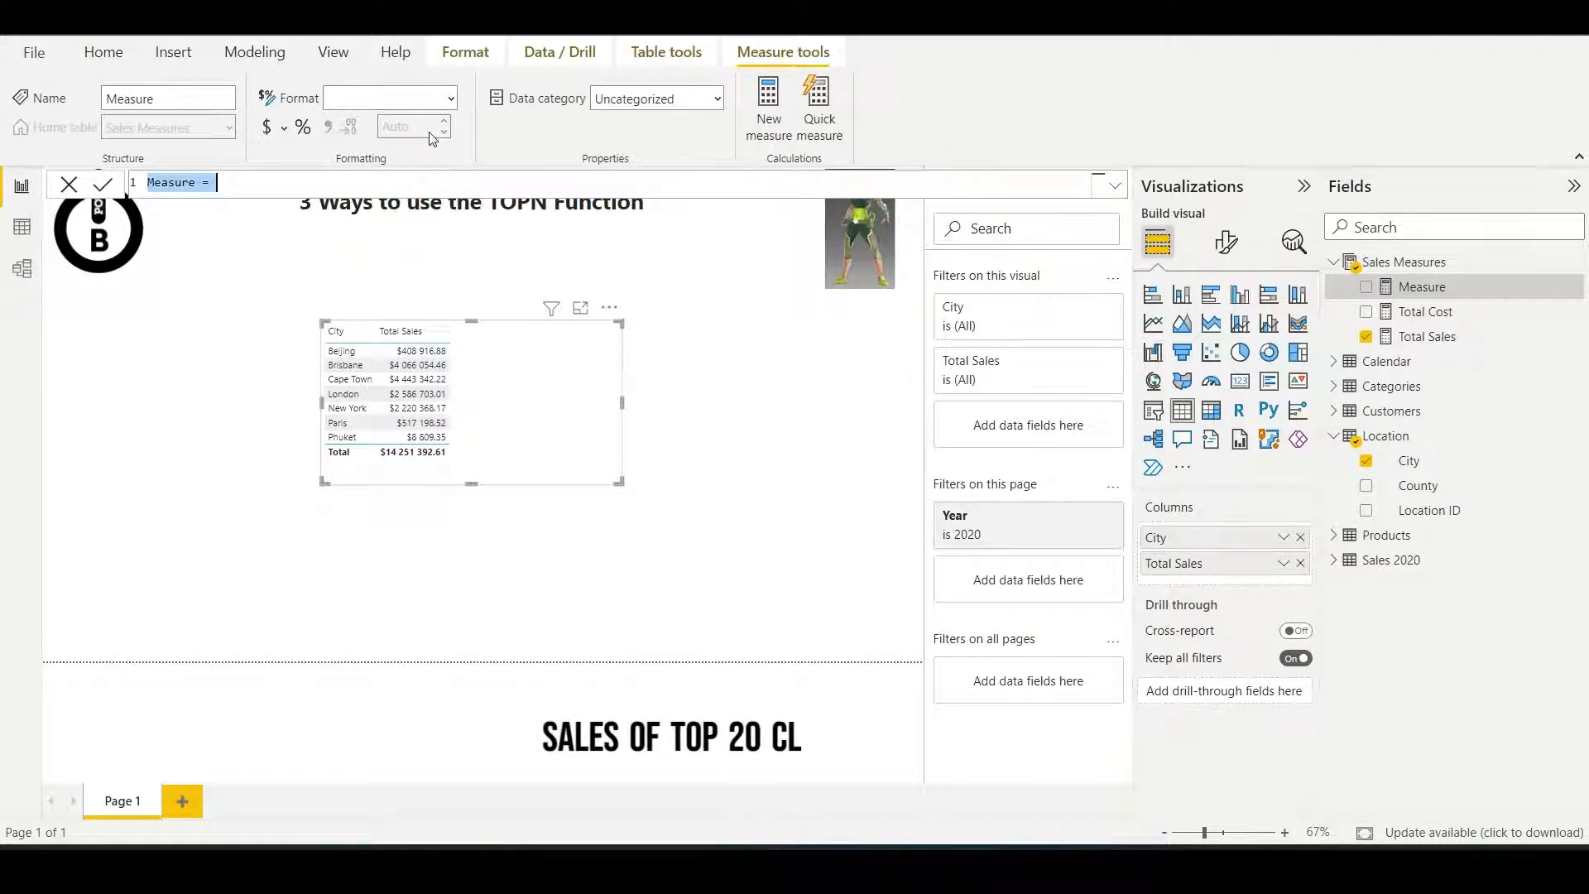
pyautogui.write('Sales of TOP ')
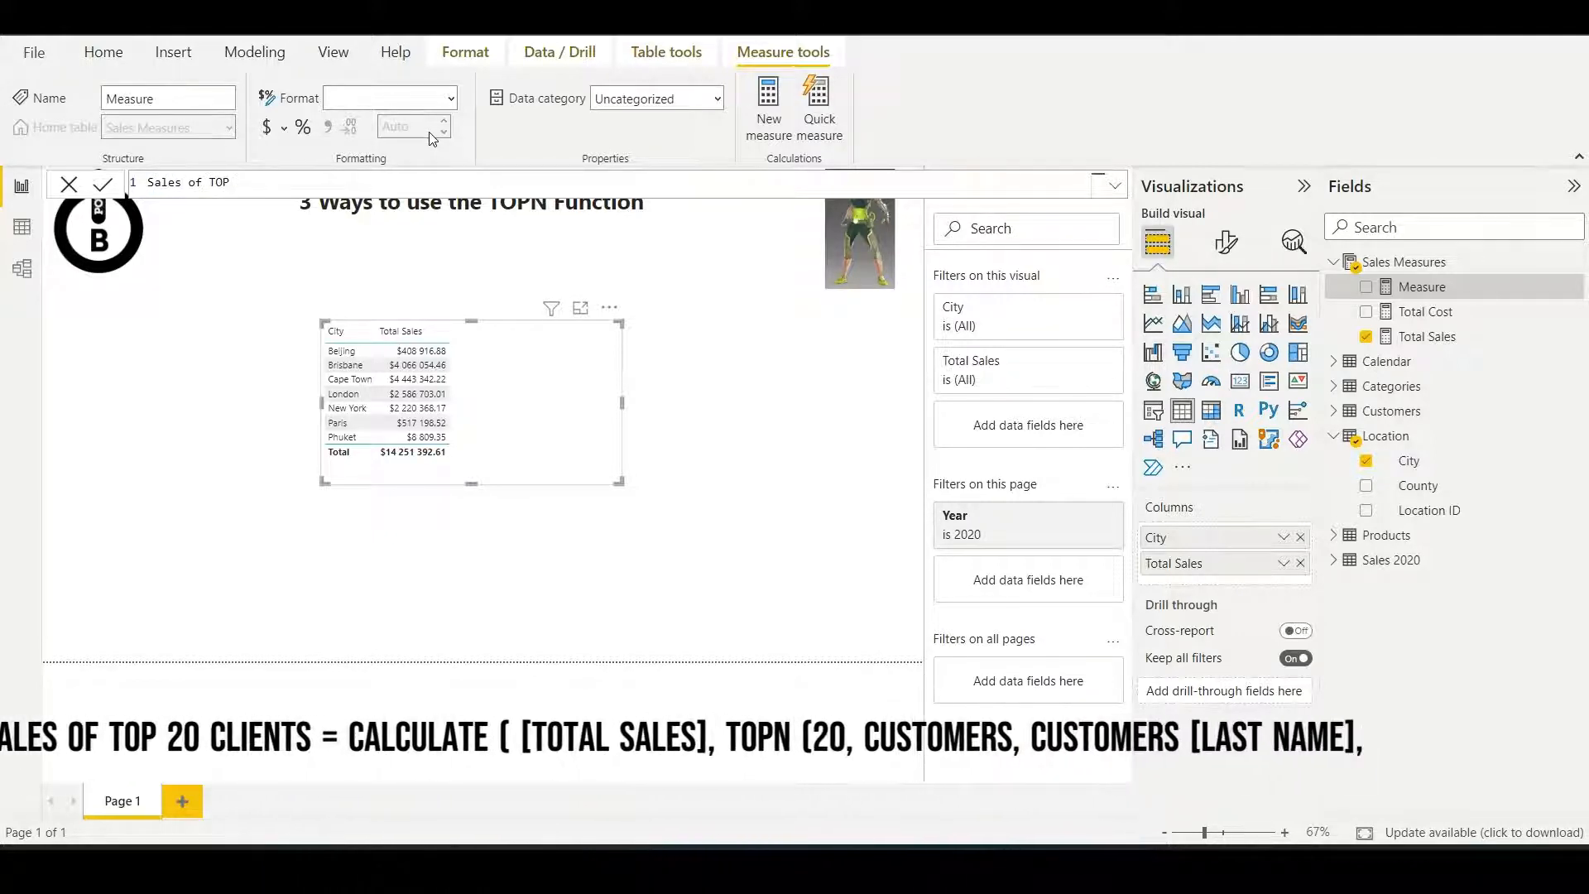
pyautogui.write('20 CLIENTS =')
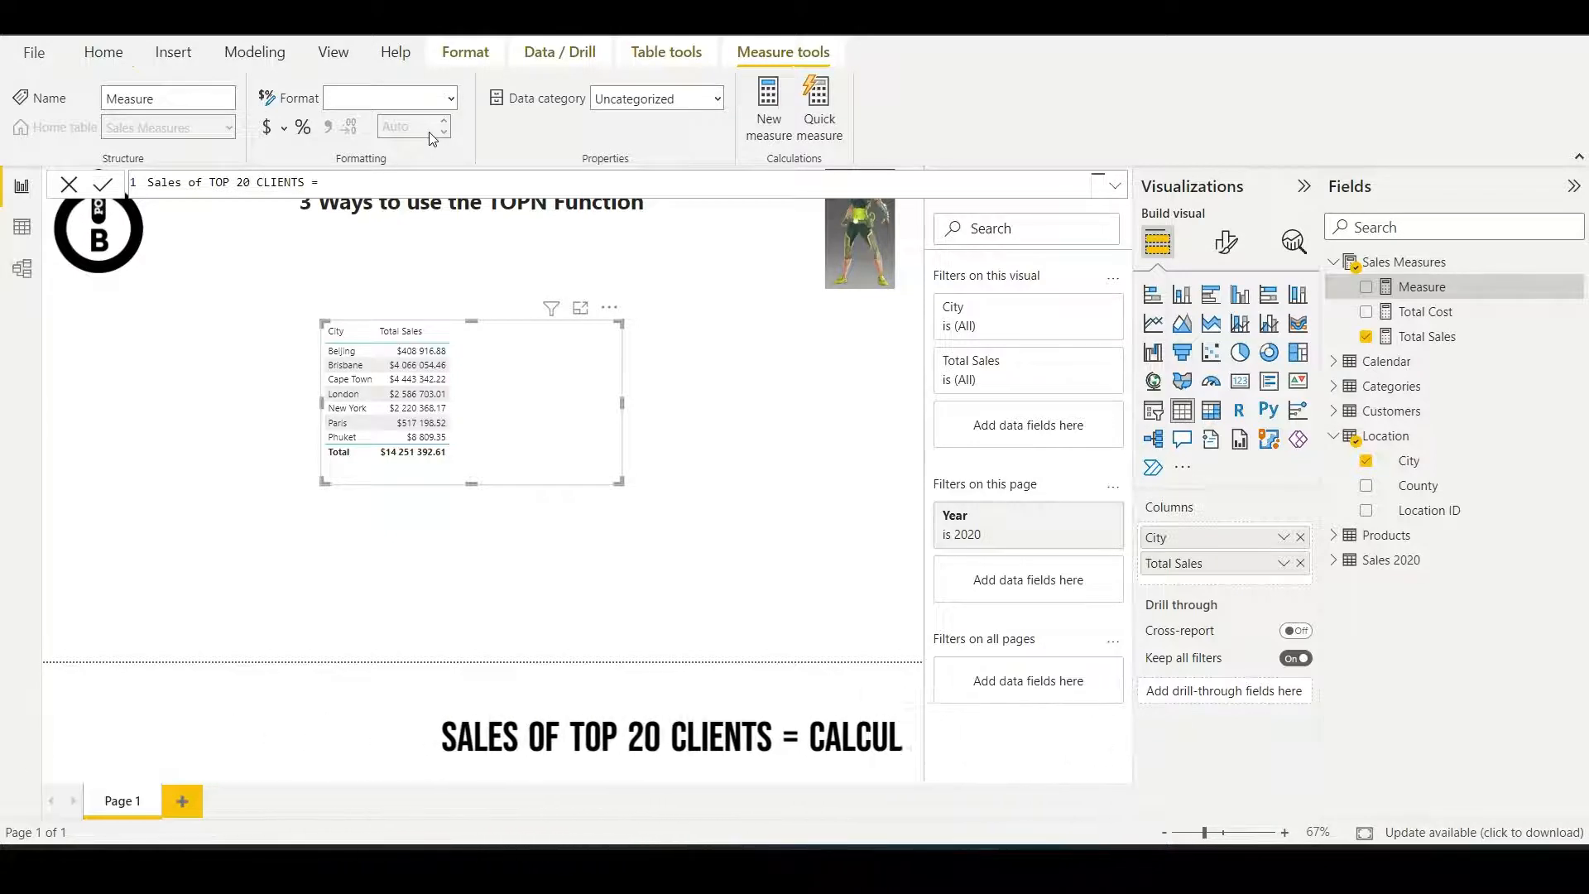
pyautogui.hotkey('shift', 'Return')
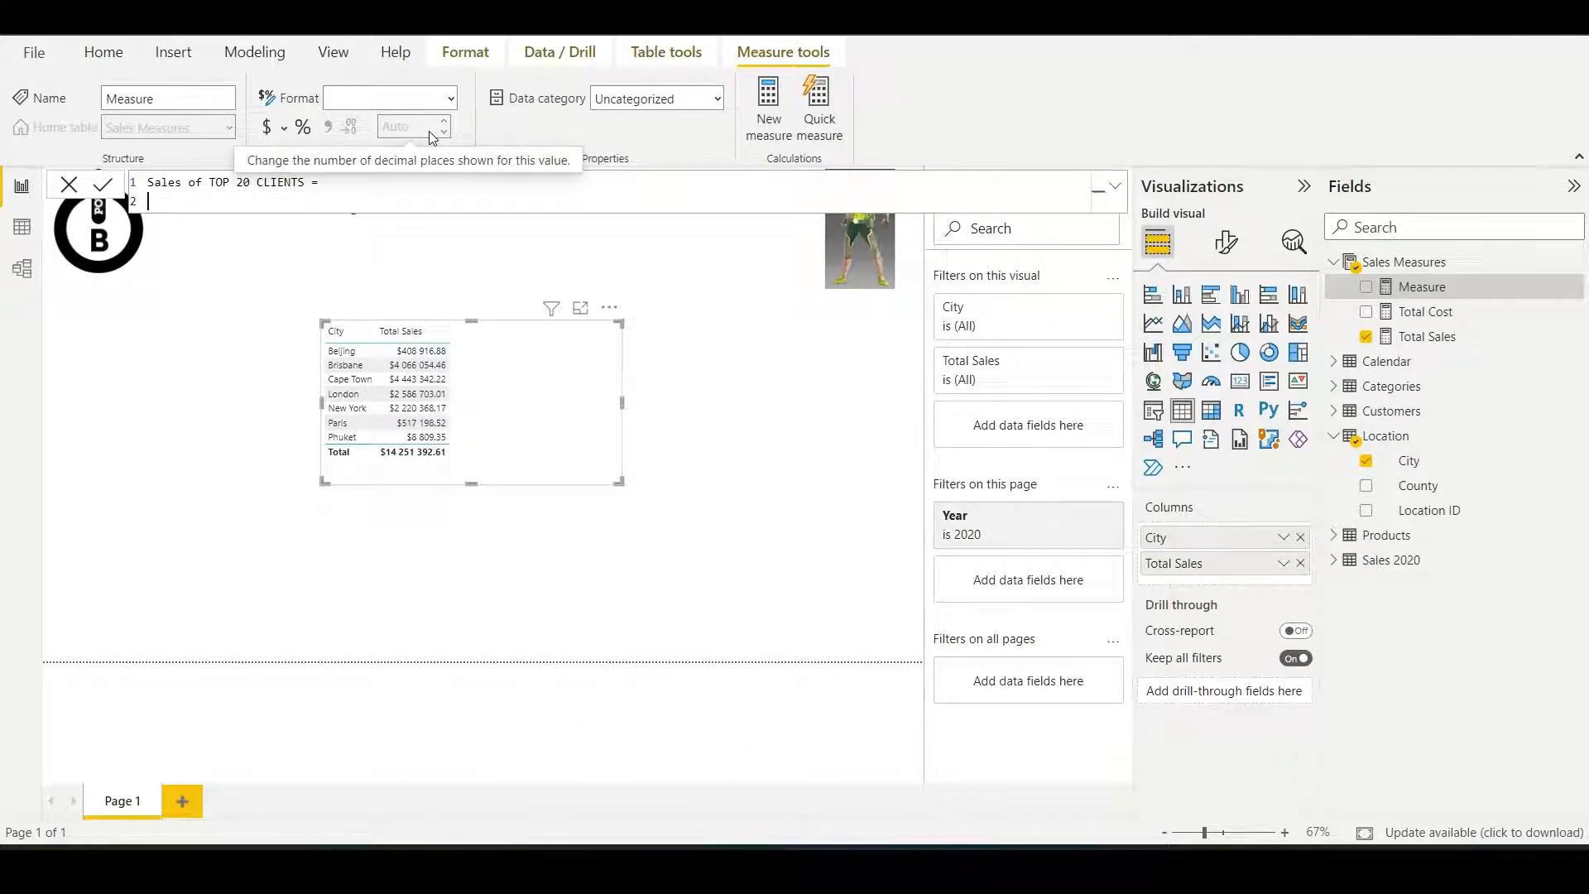
# Begin the measure's formula with CALCULATE, using [Total Sales] as the expression, and leave a new line for the filter argument.
pyautogui.write('CALCUL')
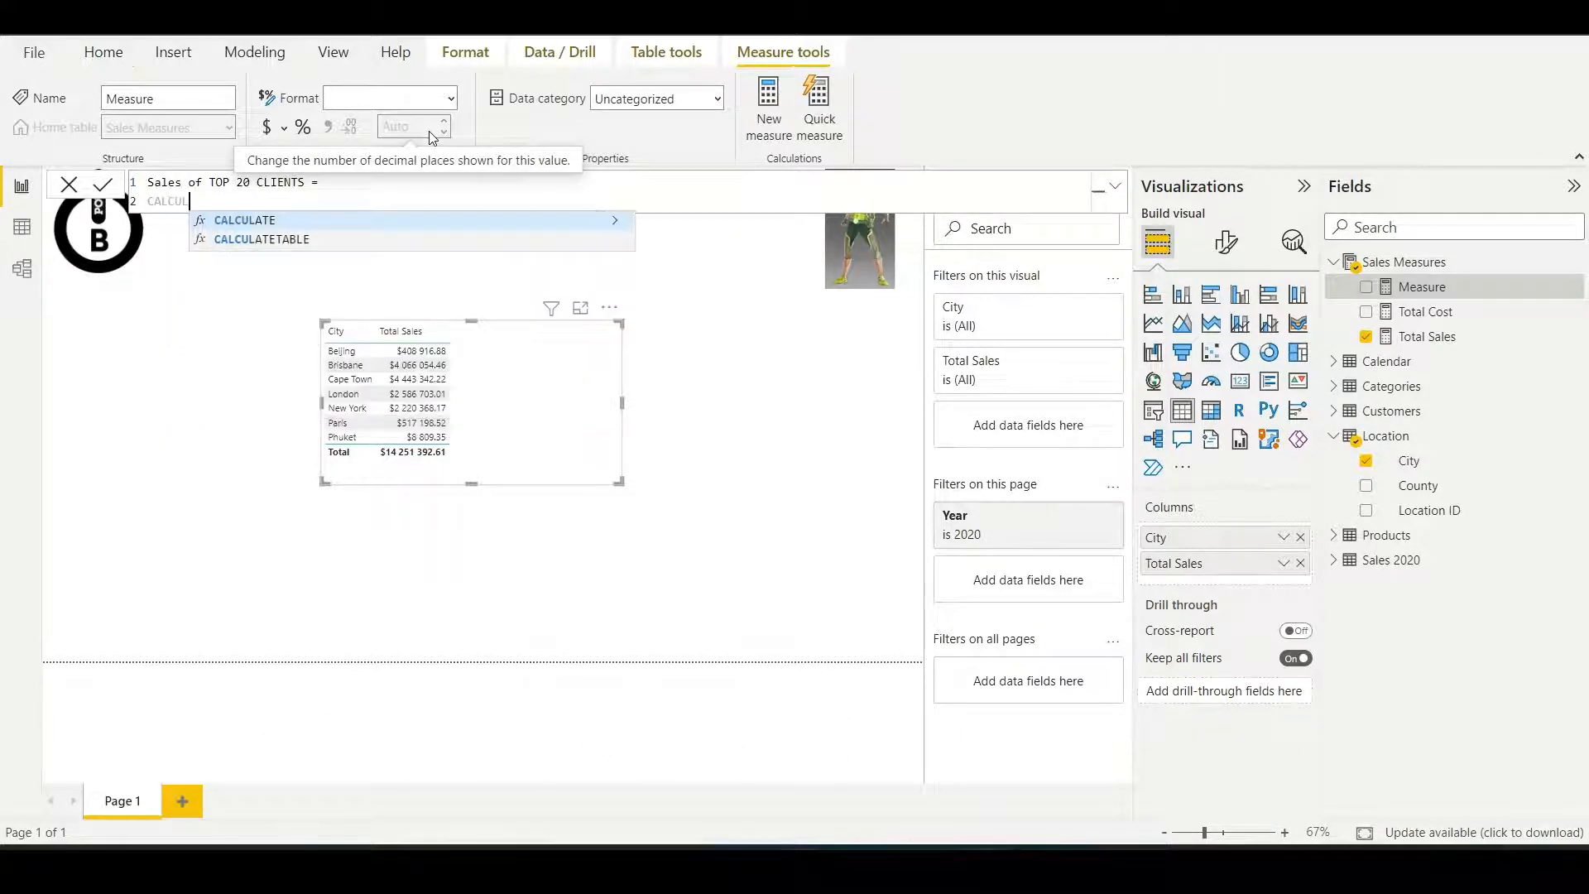
pyautogui.write('ATE(')
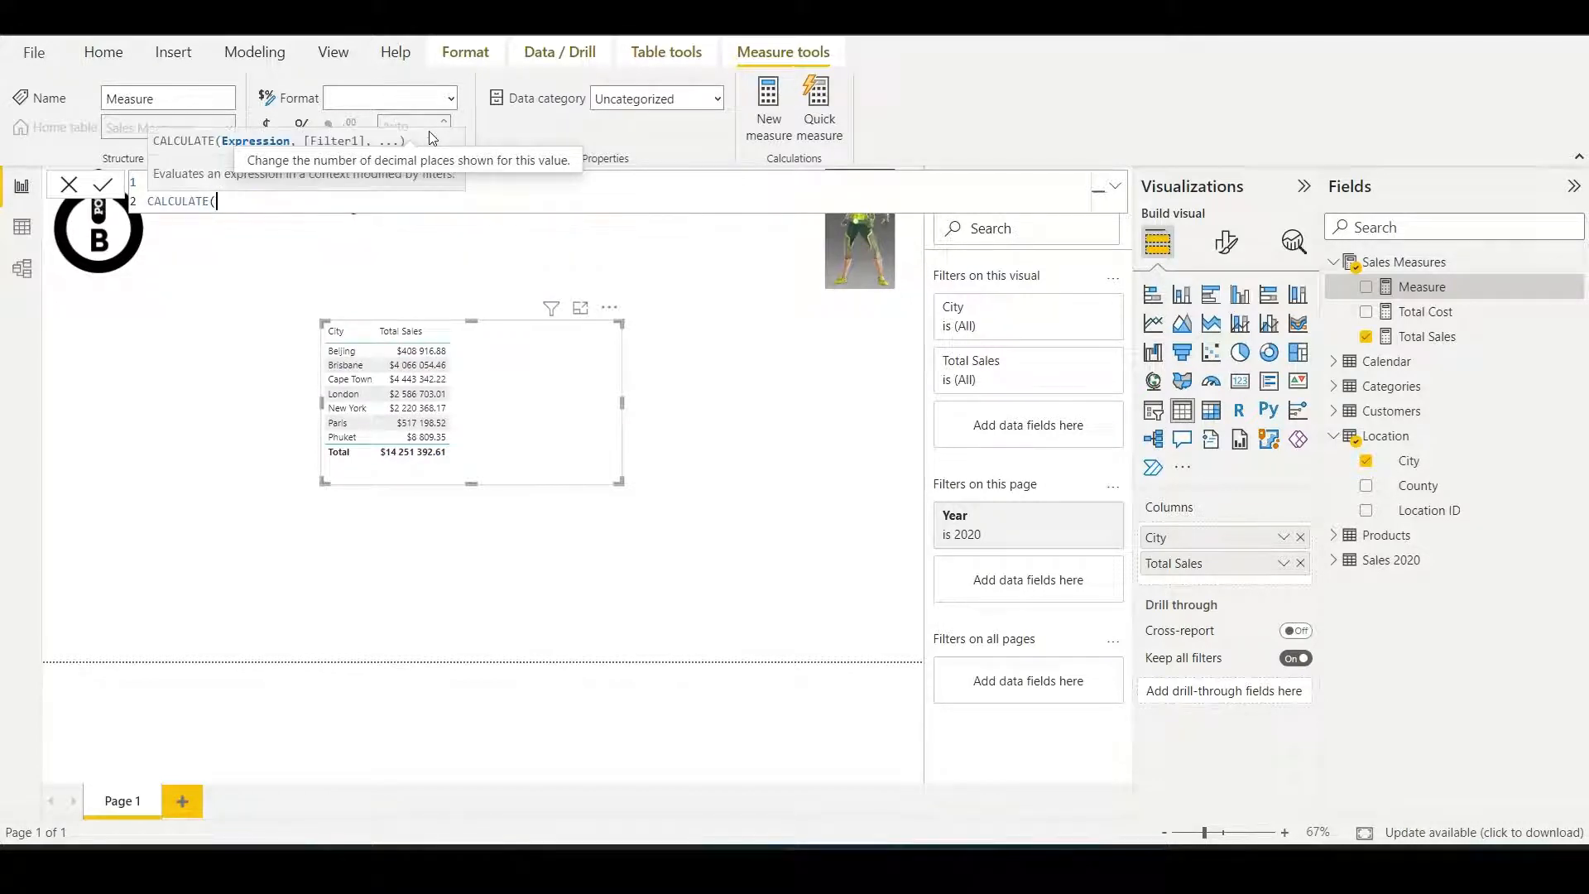
pyautogui.write('toal')
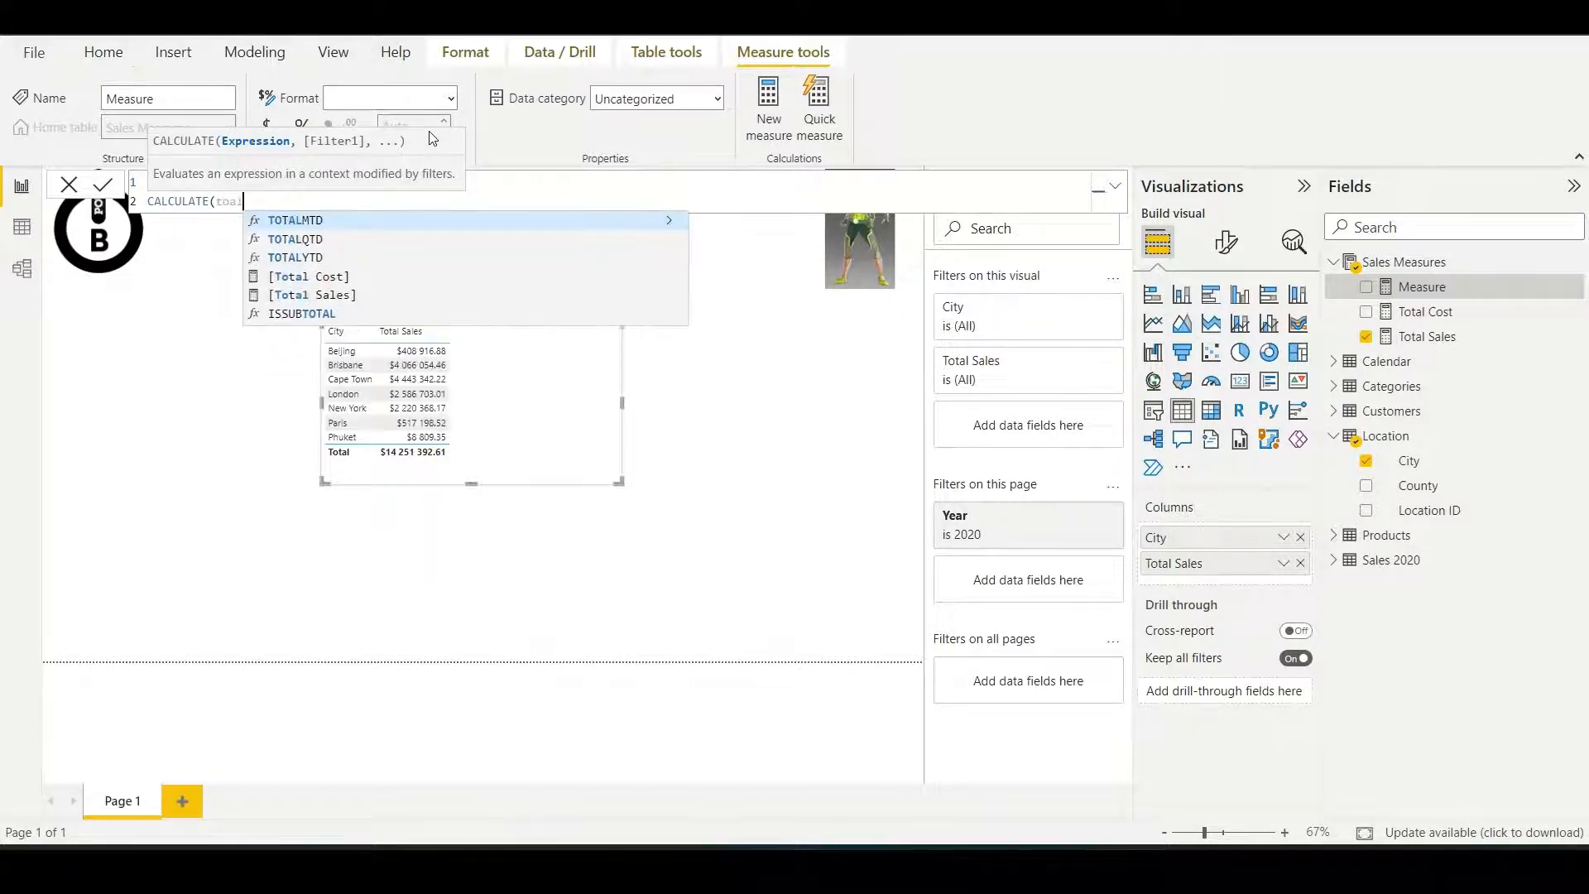
pyautogui.click(368, 299)
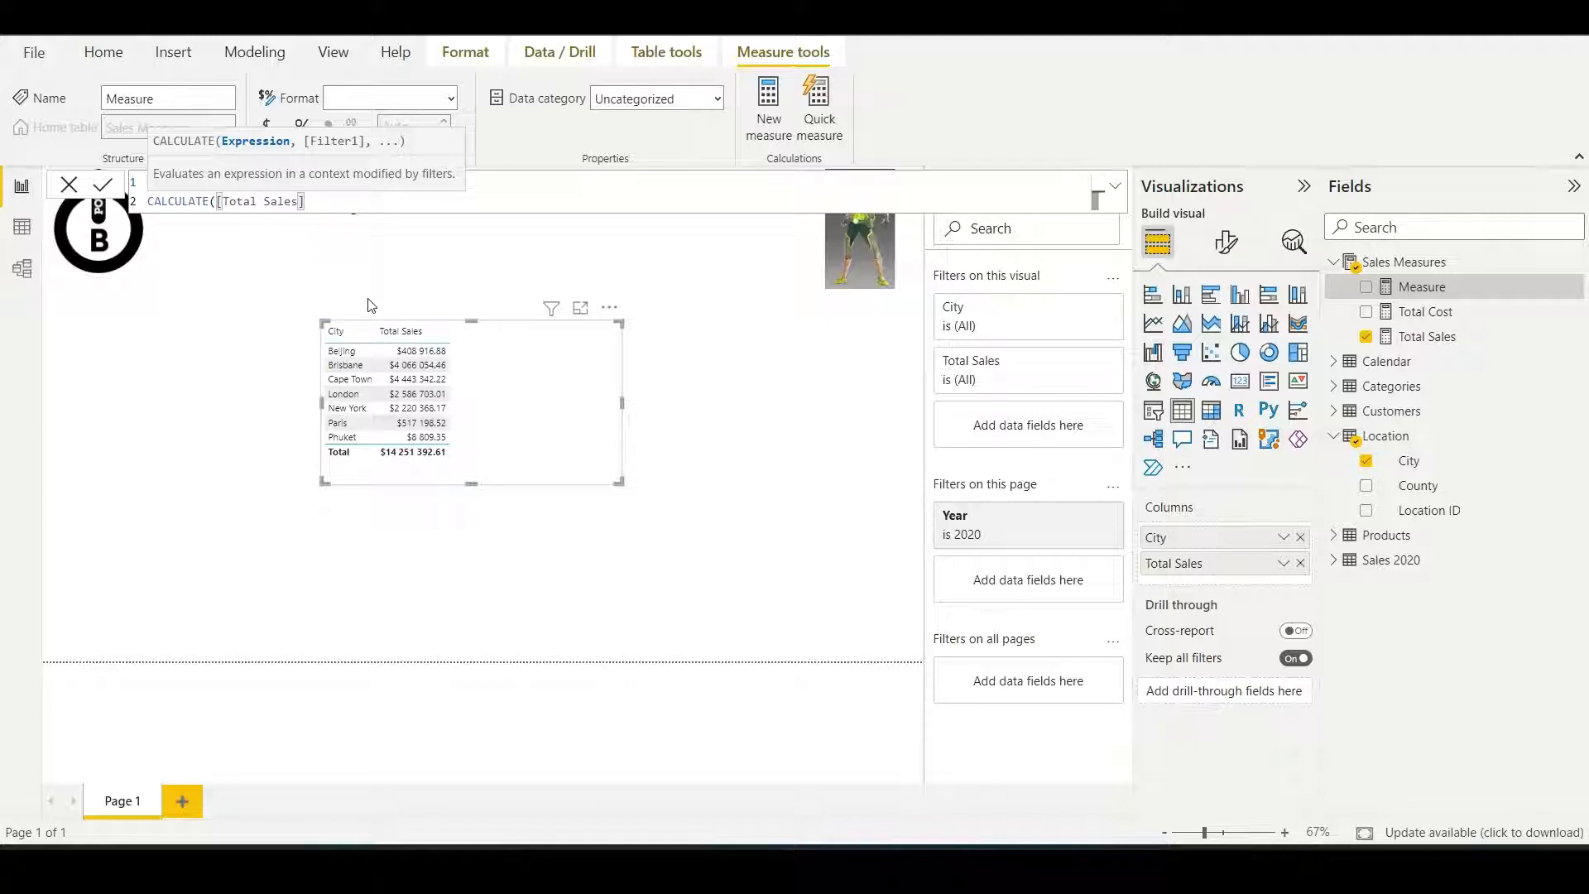
pyautogui.write(',ABS(')
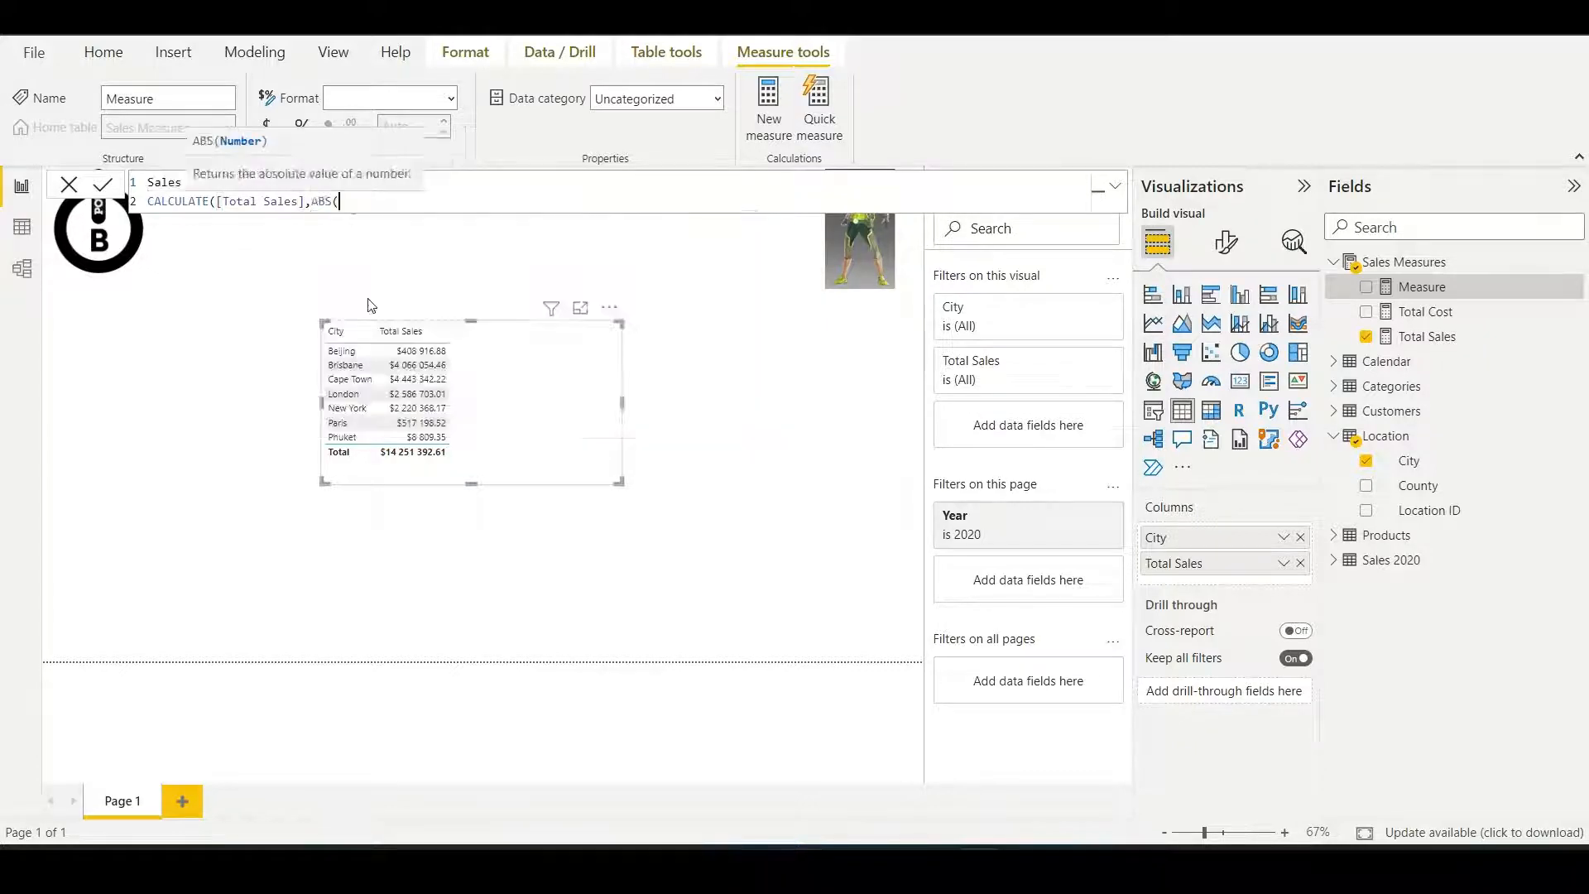
pyautogui.press('BackSpace')
pyautogui.press('BackSpace')
pyautogui.press('BackSpace')
pyautogui.press('BackSpace')
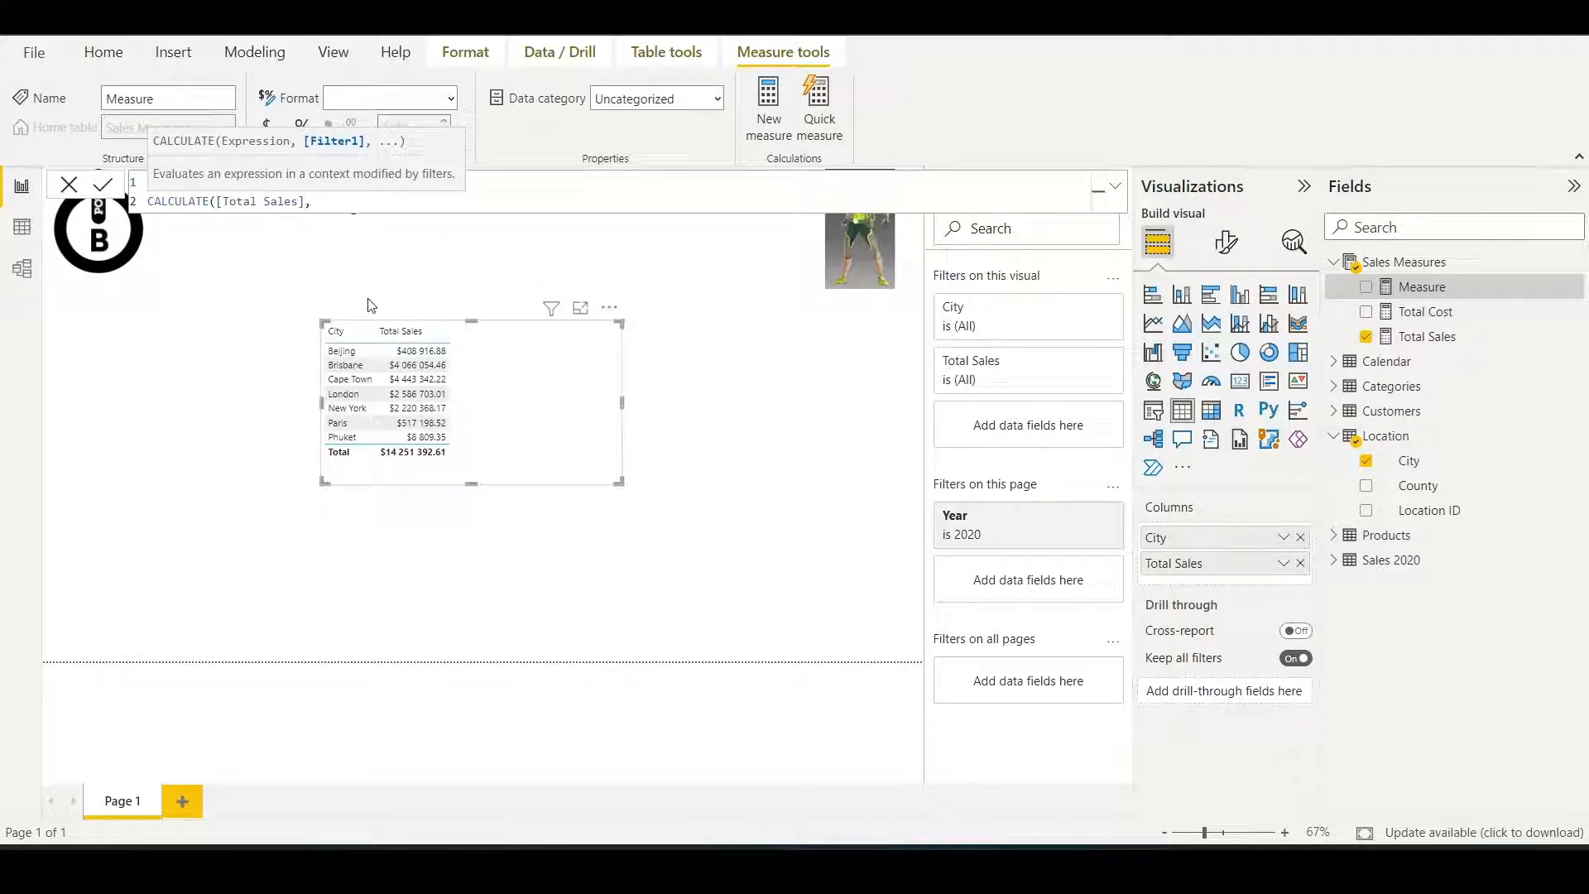
pyautogui.hotkey('shift', 'Return')
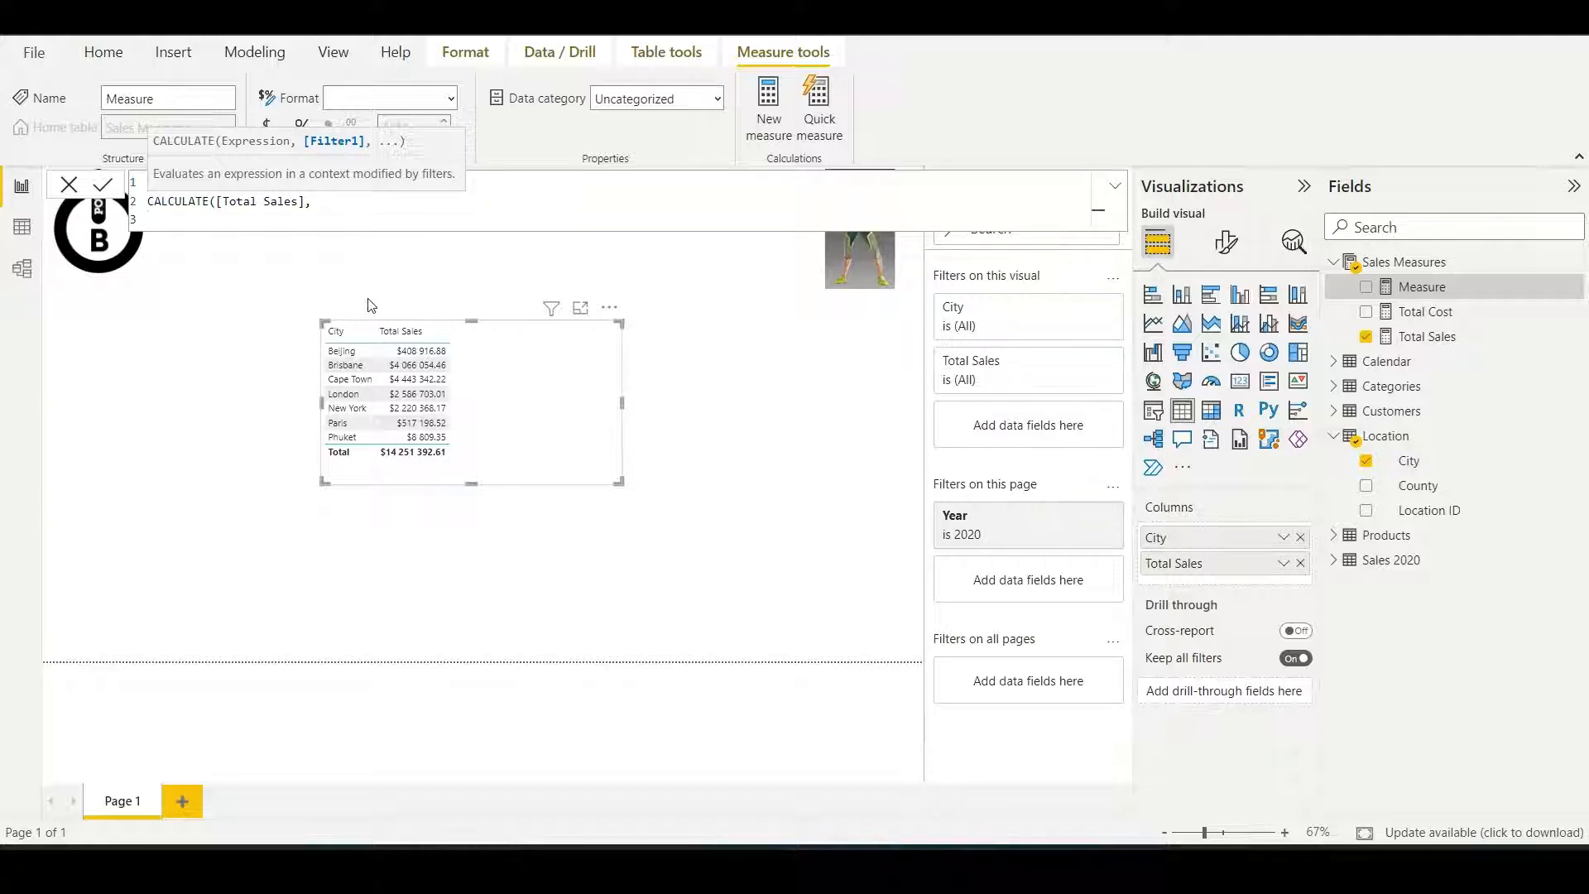
# Add the filter TOPN(20, Customers, Customers[Last Name], ASC), close the formula and commit the measure.
pyautogui.write('TOPN')
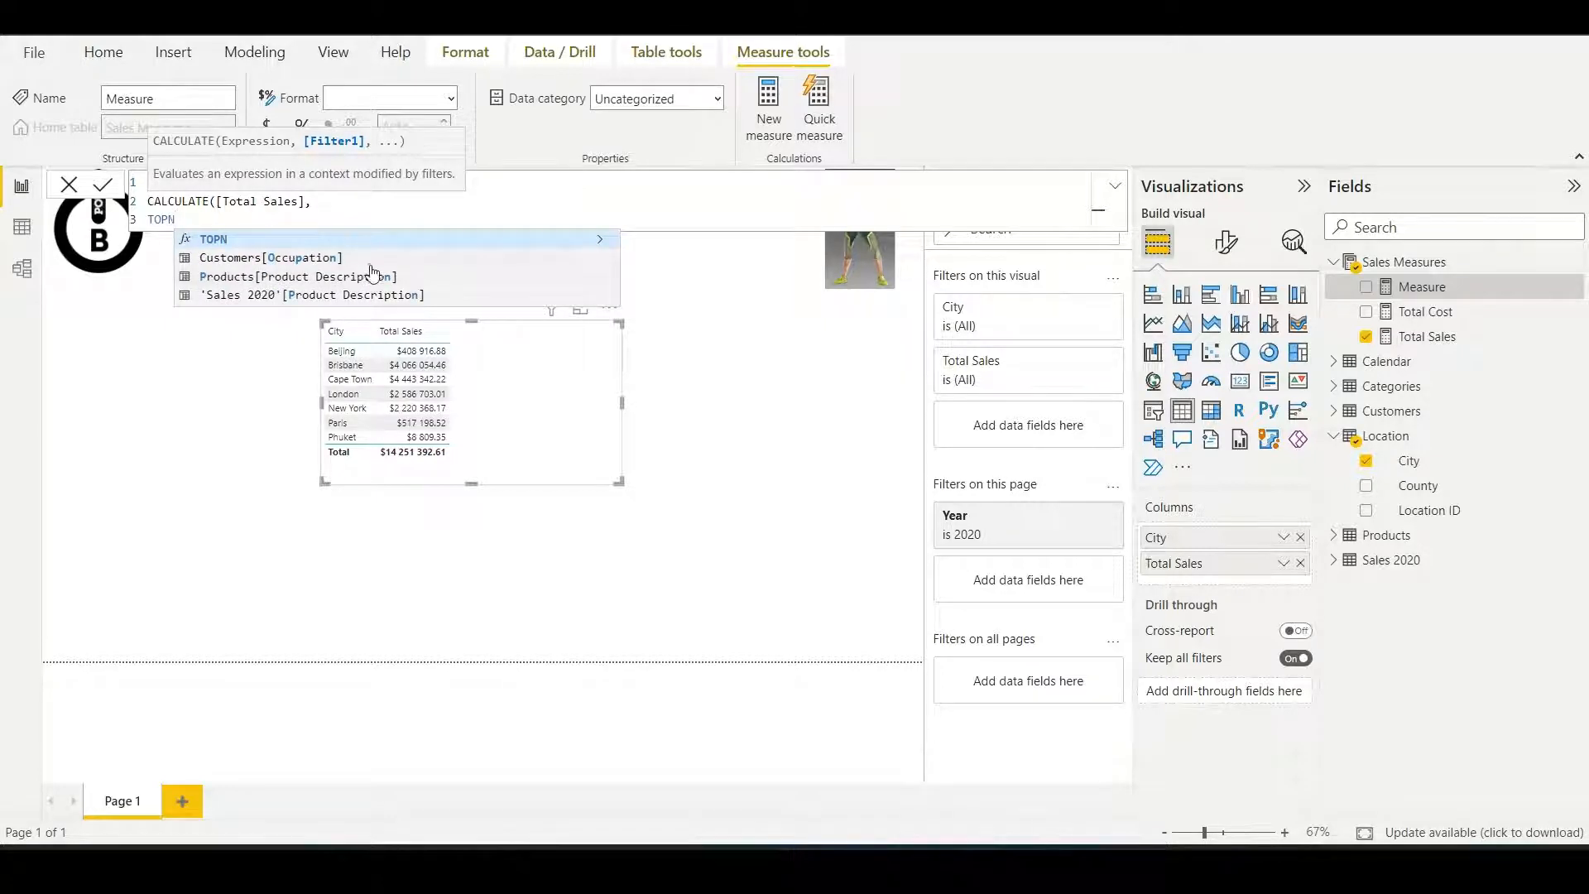
pyautogui.write('(')
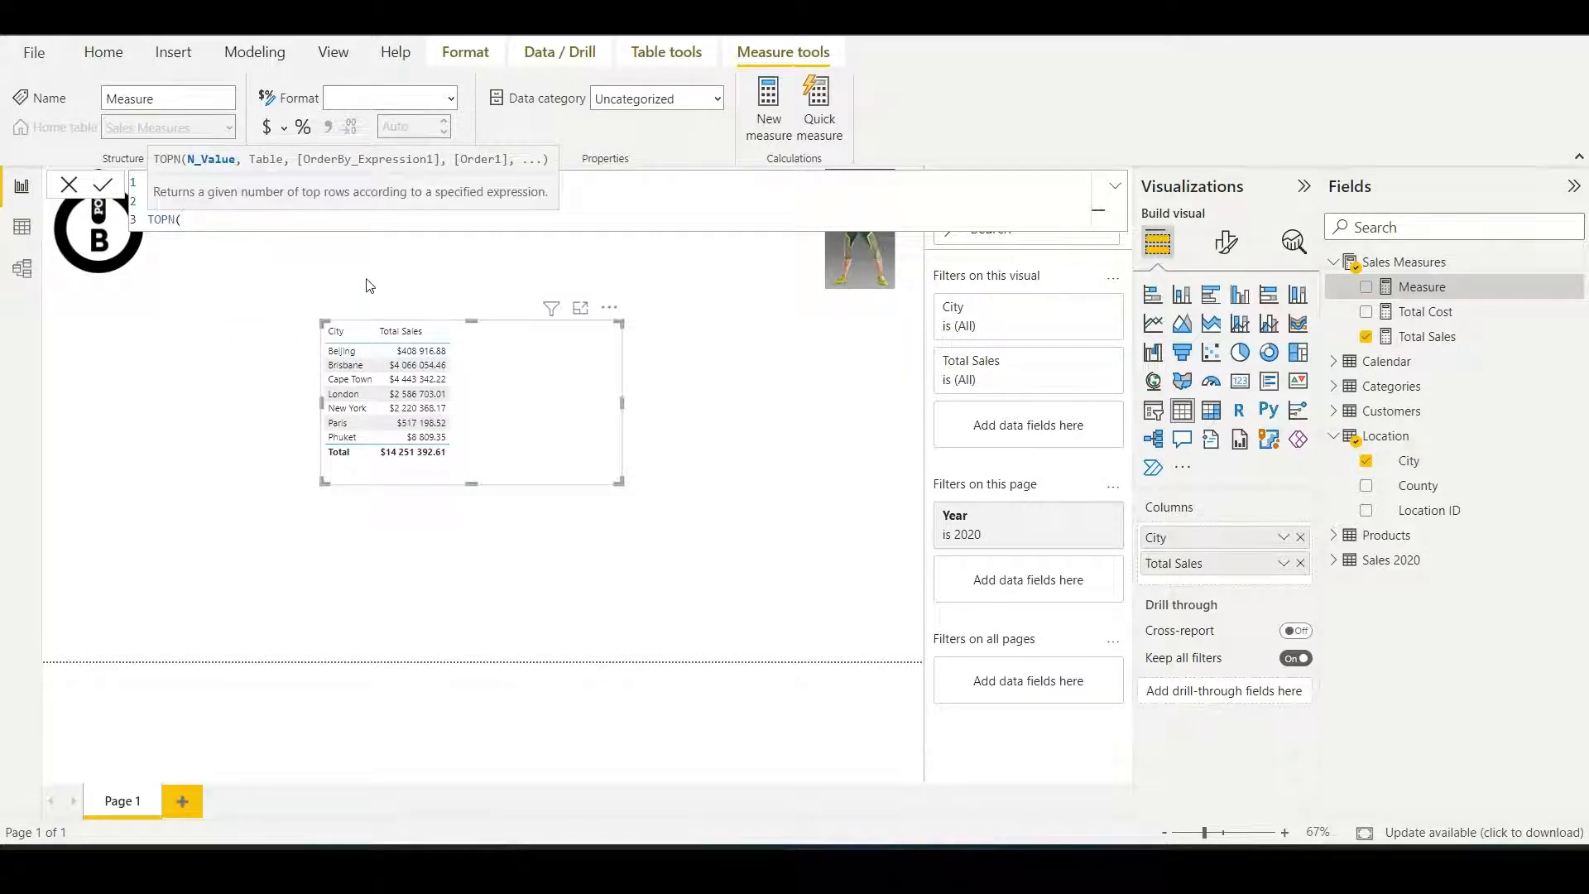
pyautogui.write('20, cust')
pyautogui.write('Customers')
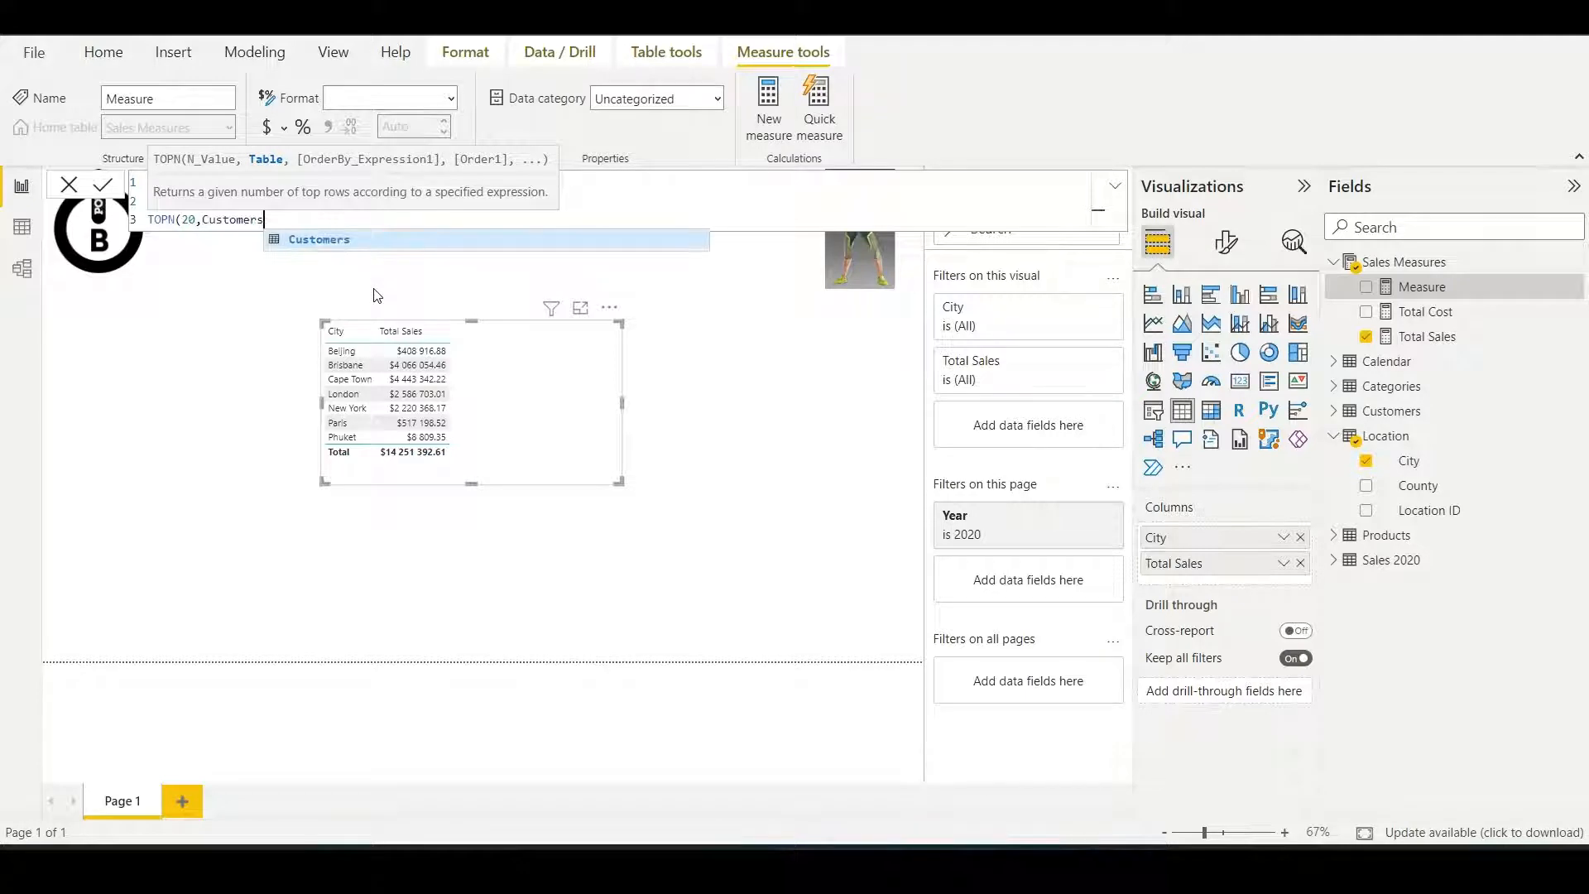
pyautogui.write(', ')
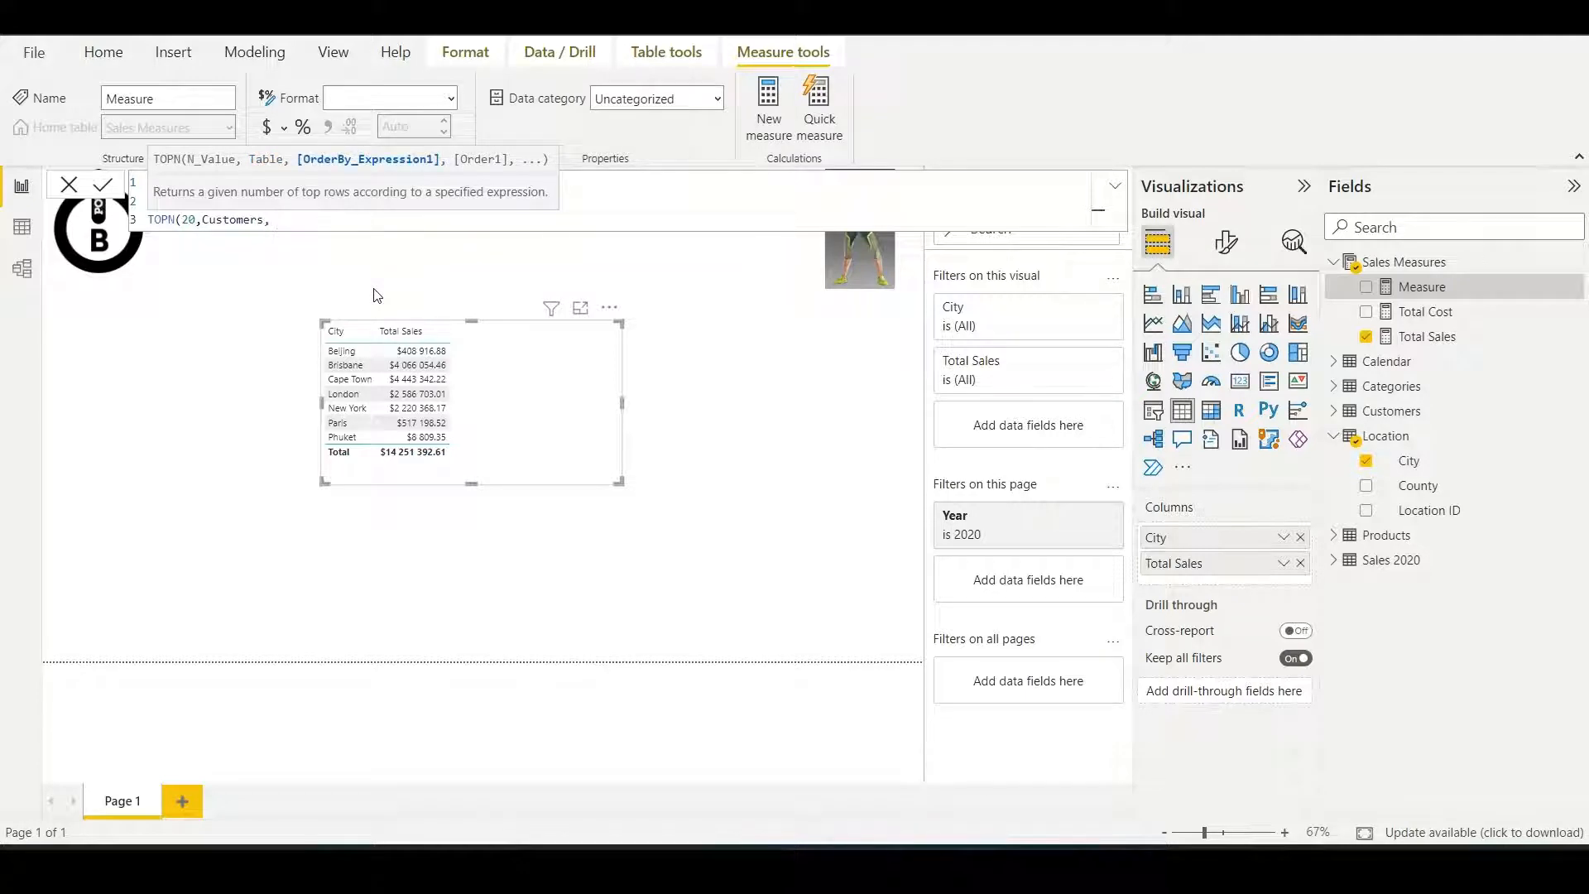
pyautogui.write('cus')
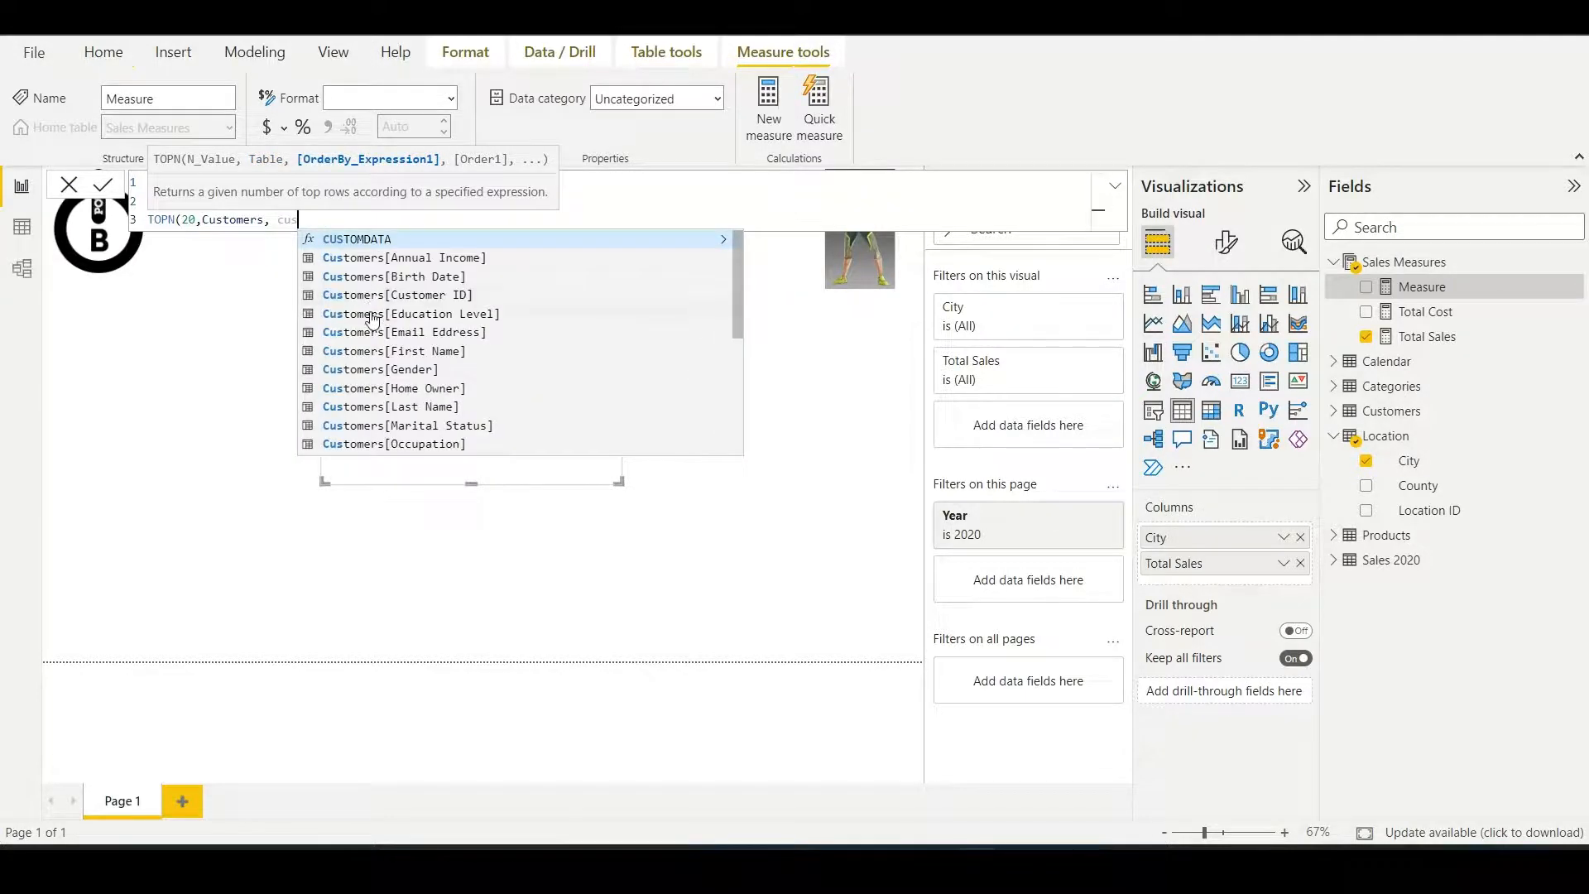
pyautogui.click(396, 407)
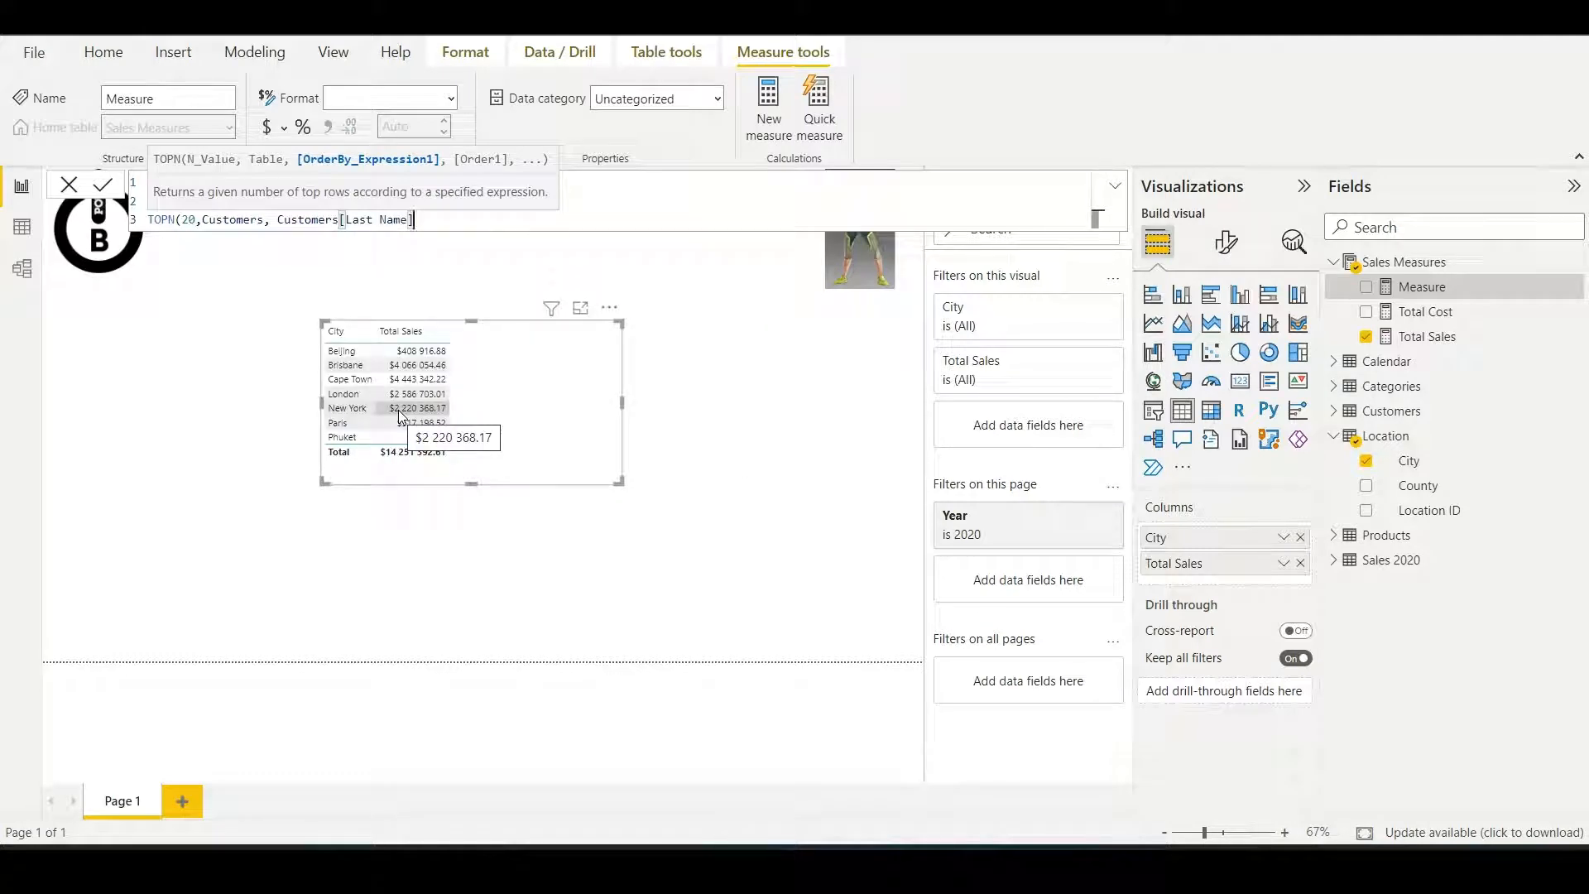
pyautogui.write(', ASC')
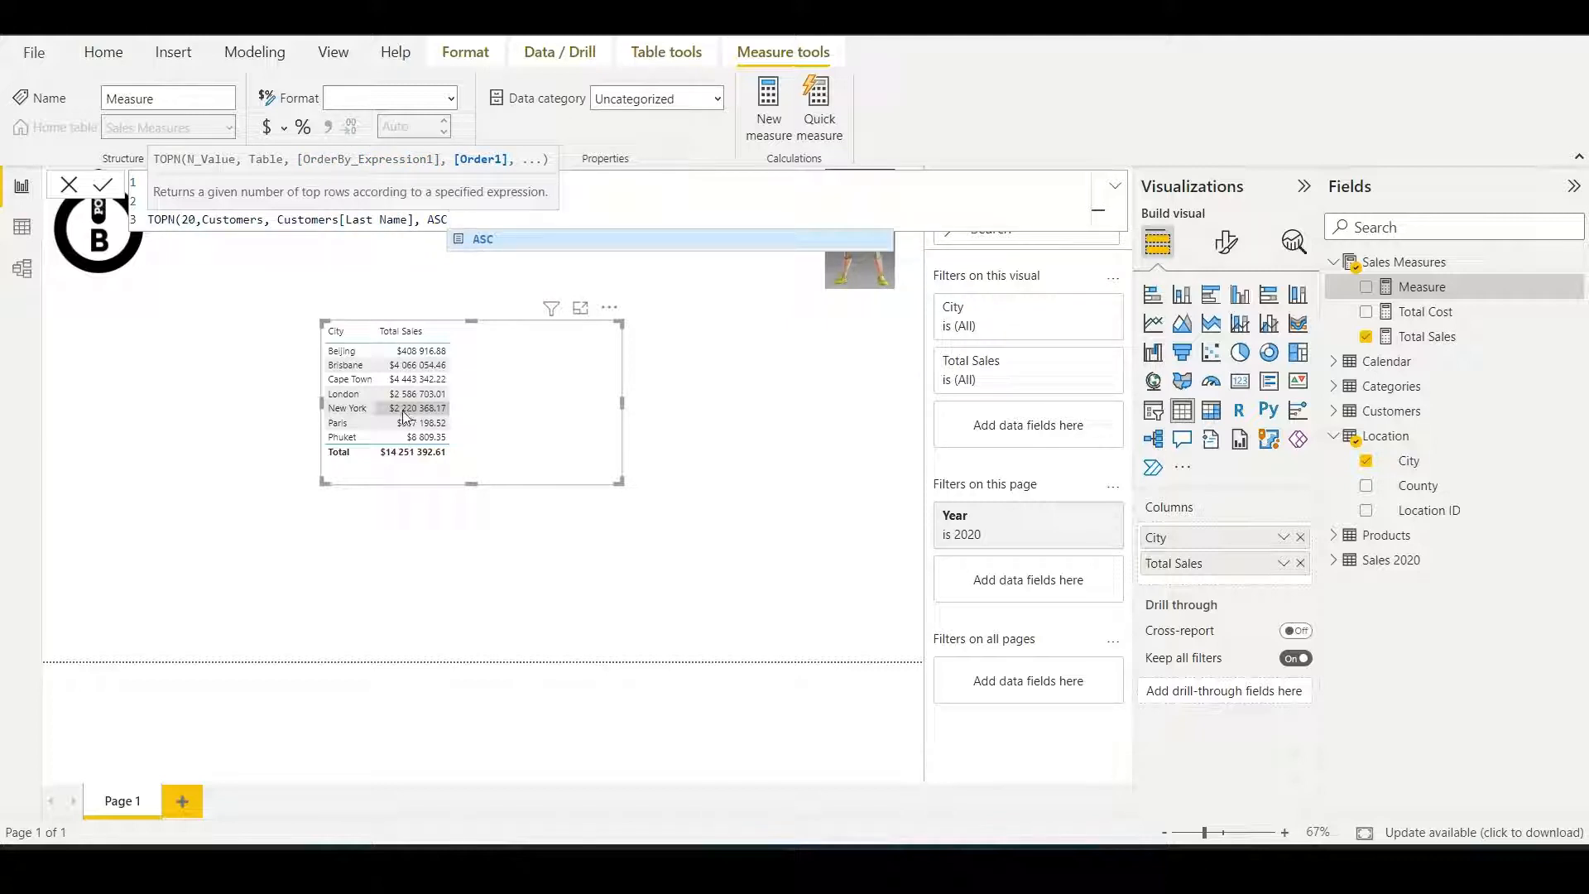
pyautogui.write('))')
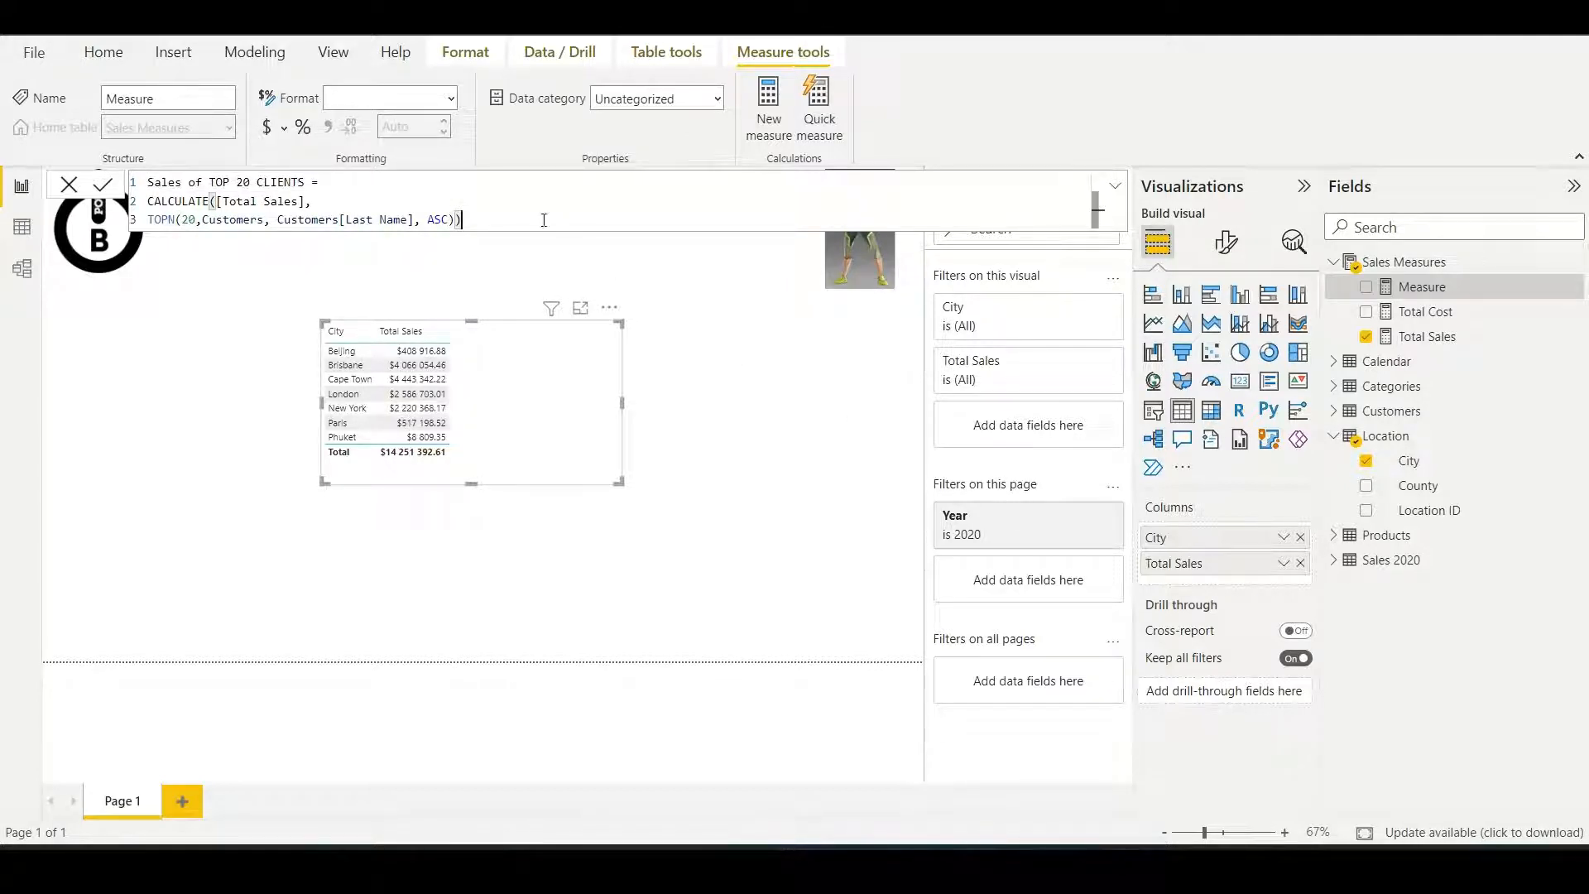
pyautogui.press('Return')
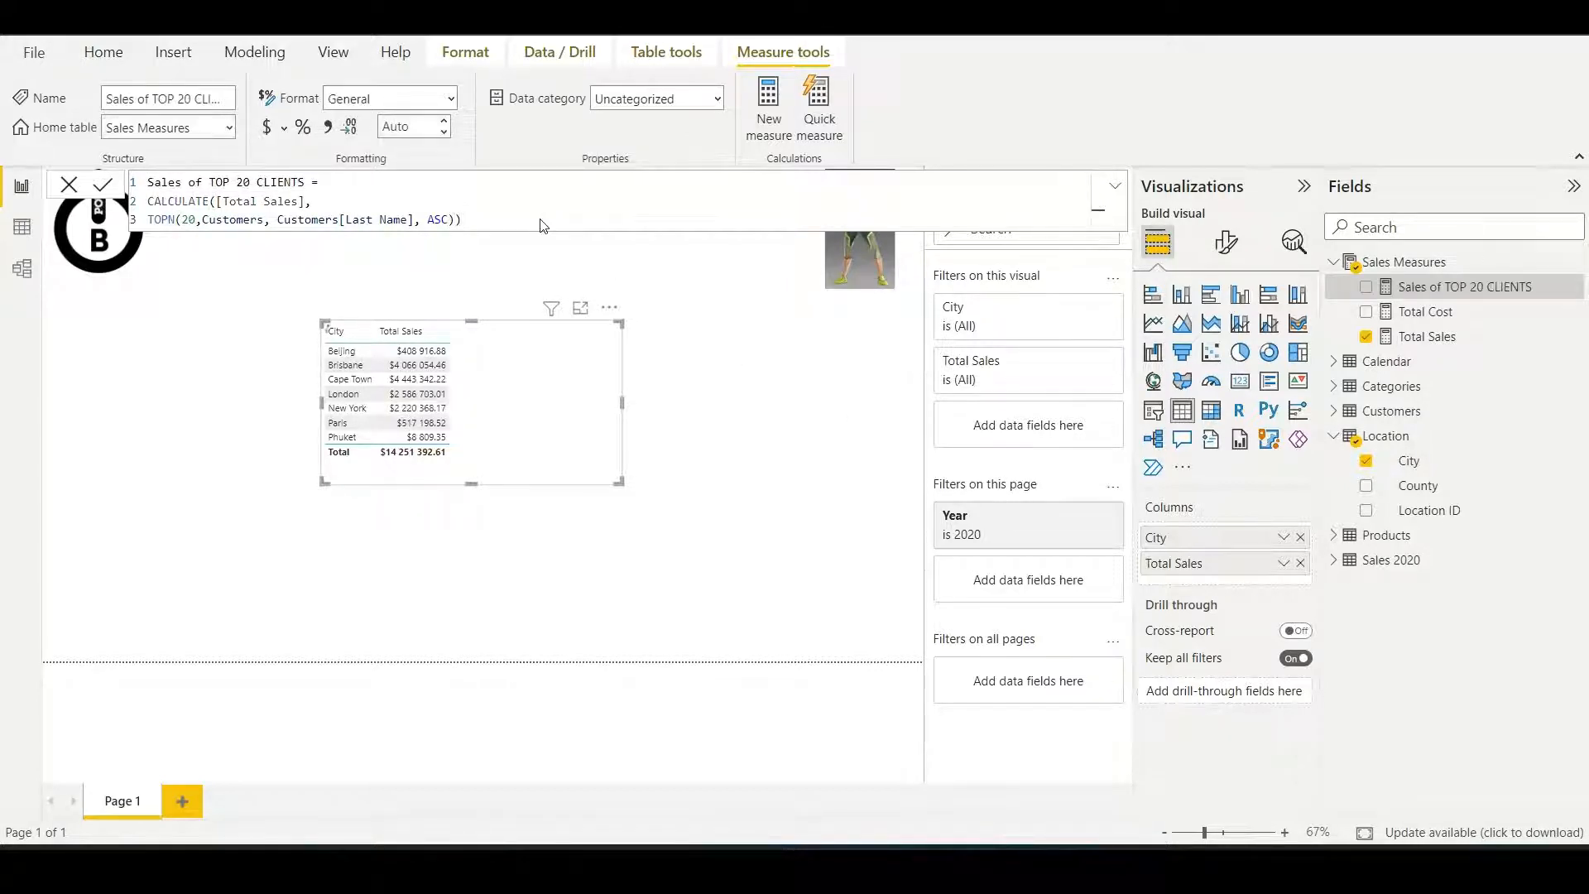
# Add the Sales of TOP 20 CLIENTS measure to the city table visual as the column after Total Sales.
pyautogui.click(671, 362)
pyautogui.click(493, 400)
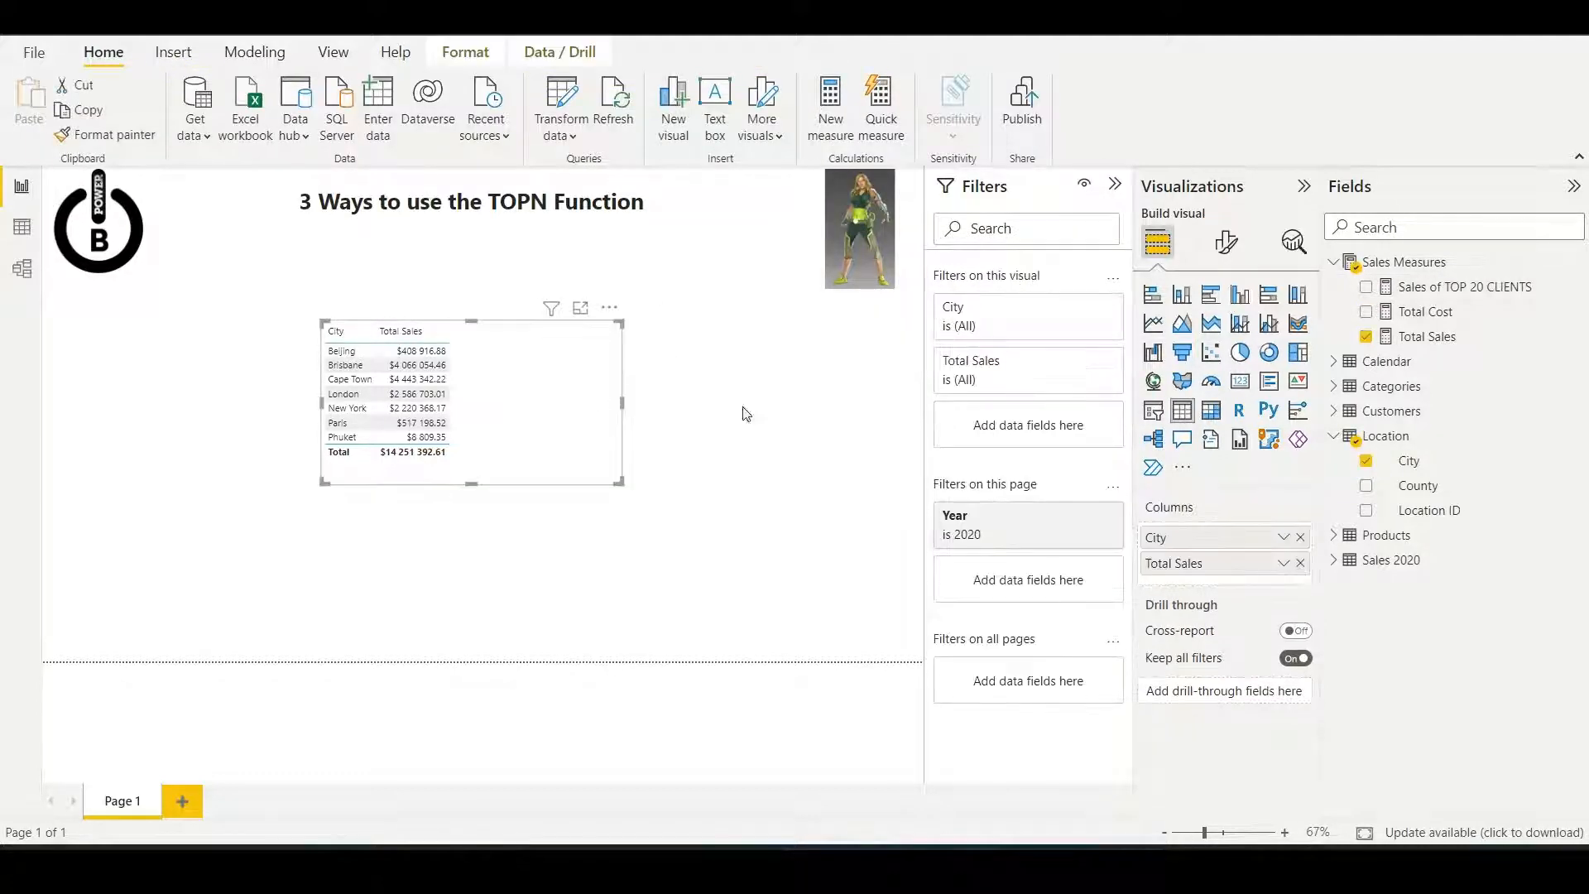
pyautogui.moveTo(1407, 287); pyautogui.dragTo(1196, 585)
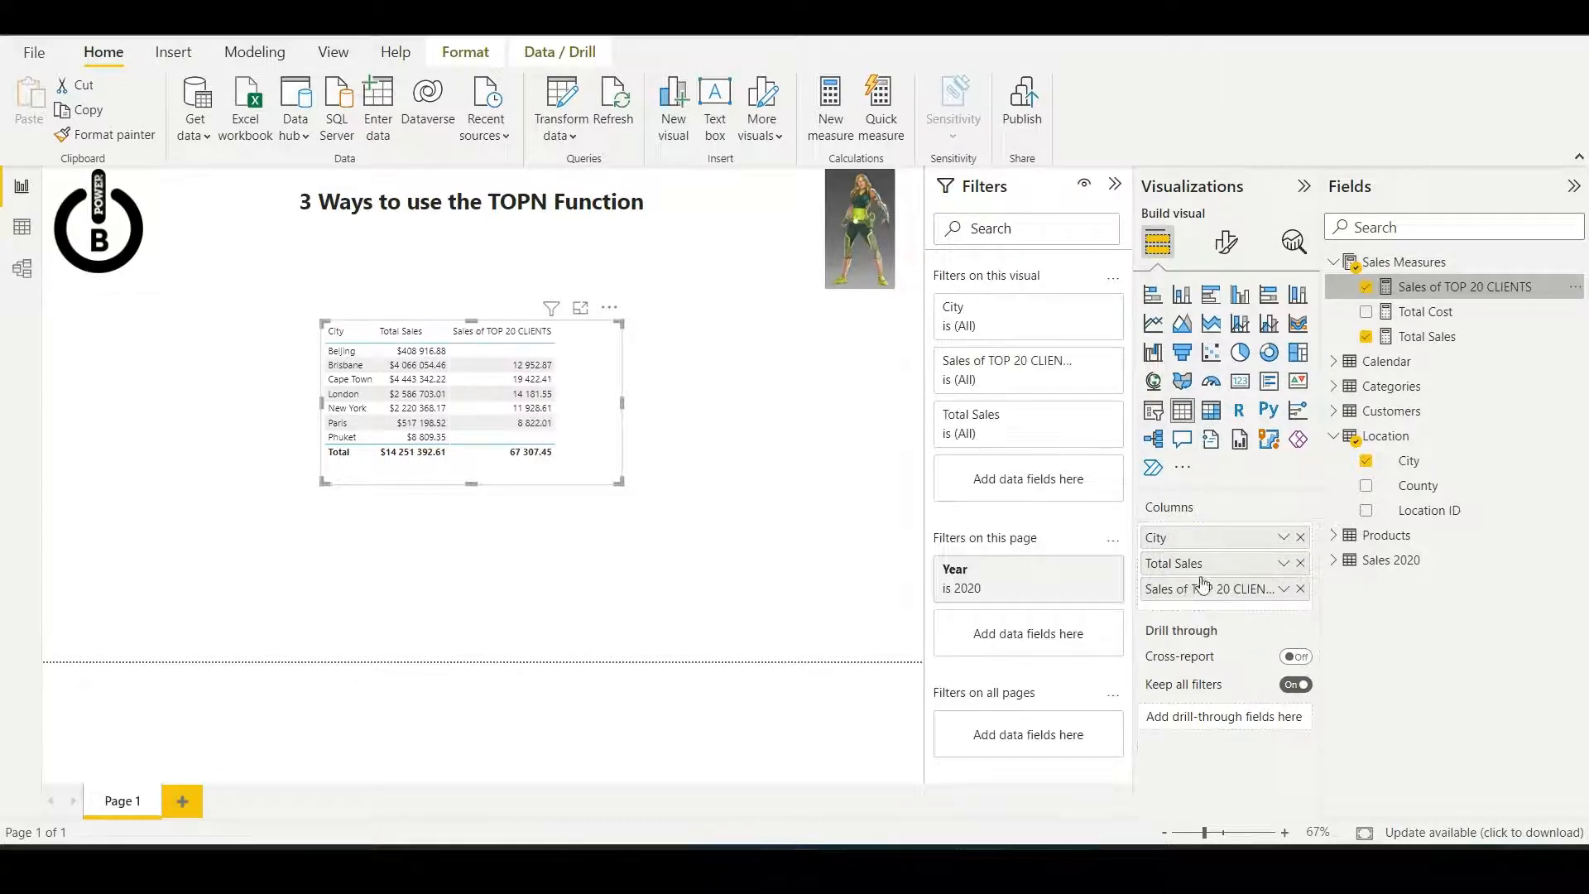
# Format the Sales of TOP 20 CLIENTS measure as $ English (United States) currency.
pyautogui.click(1414, 286)
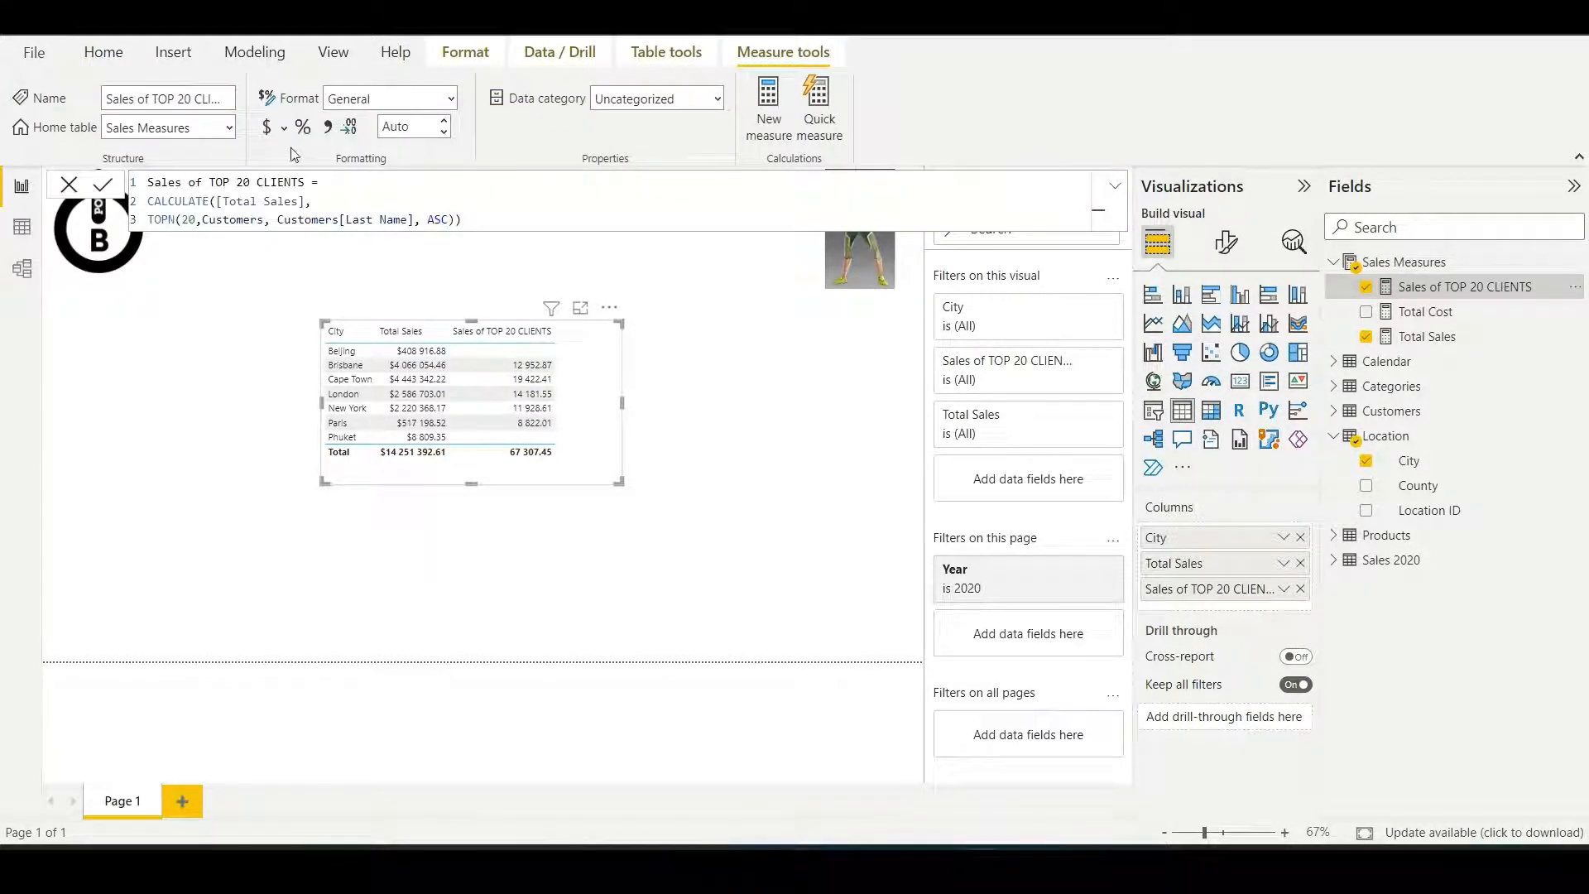
pyautogui.click(284, 126)
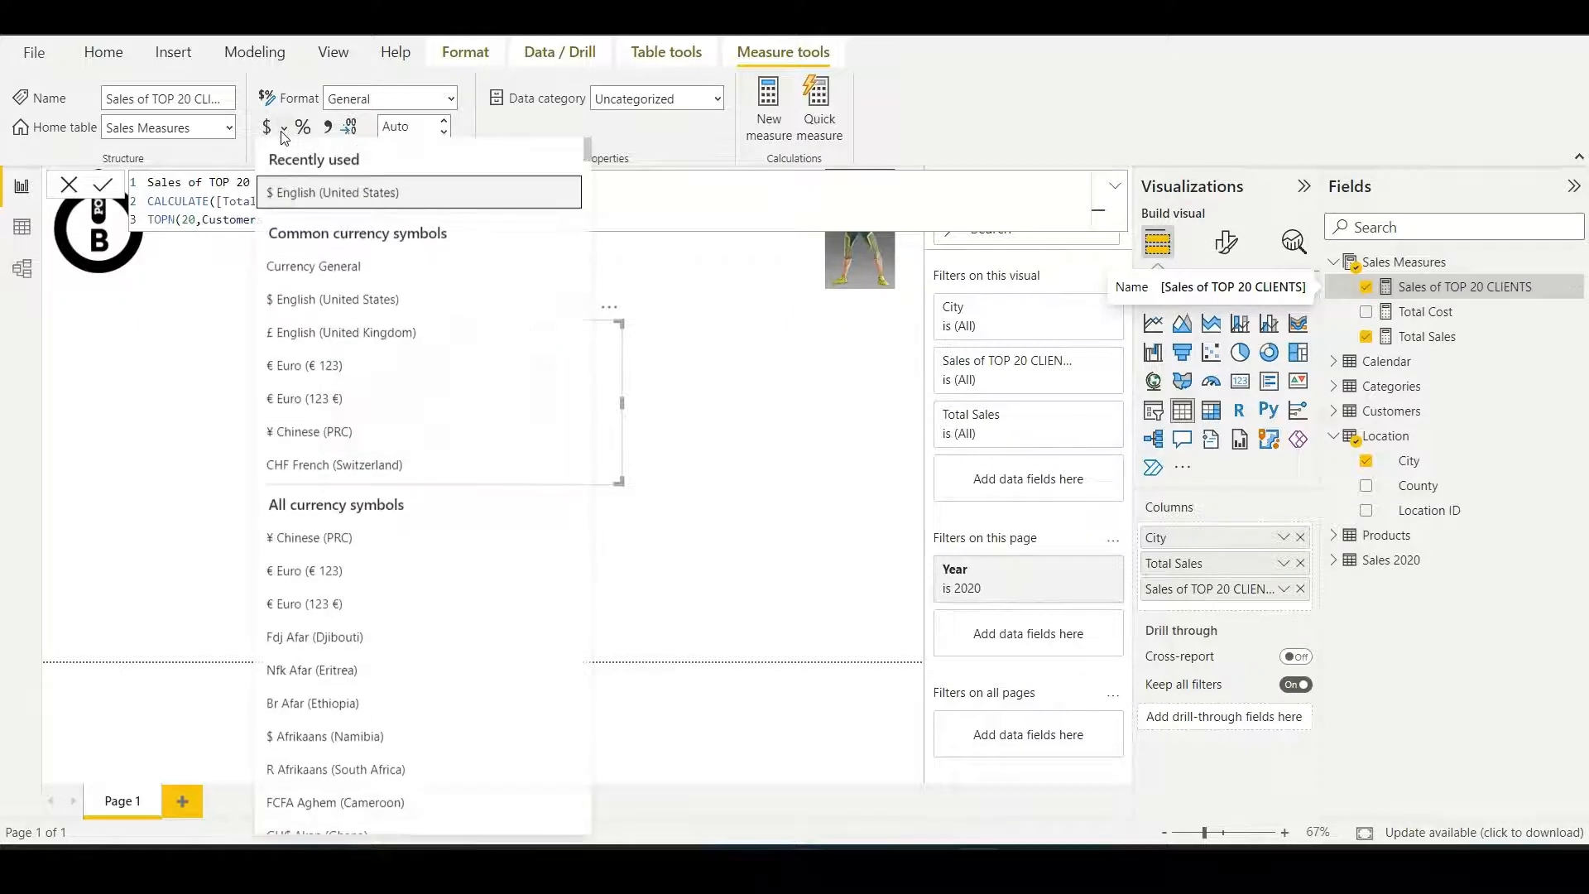
pyautogui.click(282, 195)
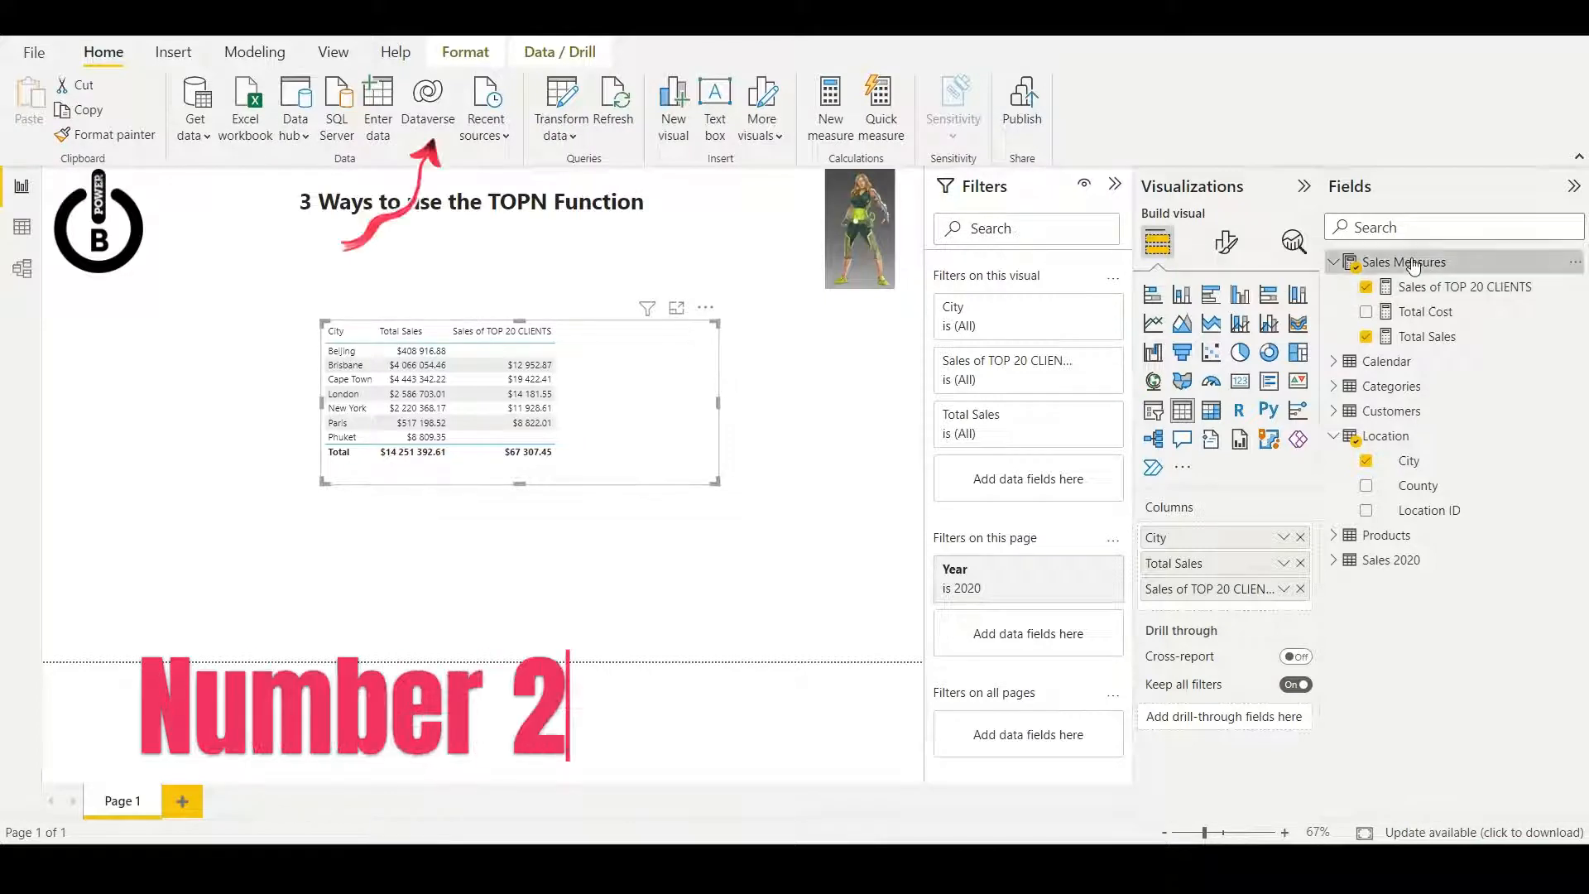
# Create another measure in the Sales Measures table and name it Sales of TOP 20 CLIENTS SUMX.
pyautogui.click(1407, 262)
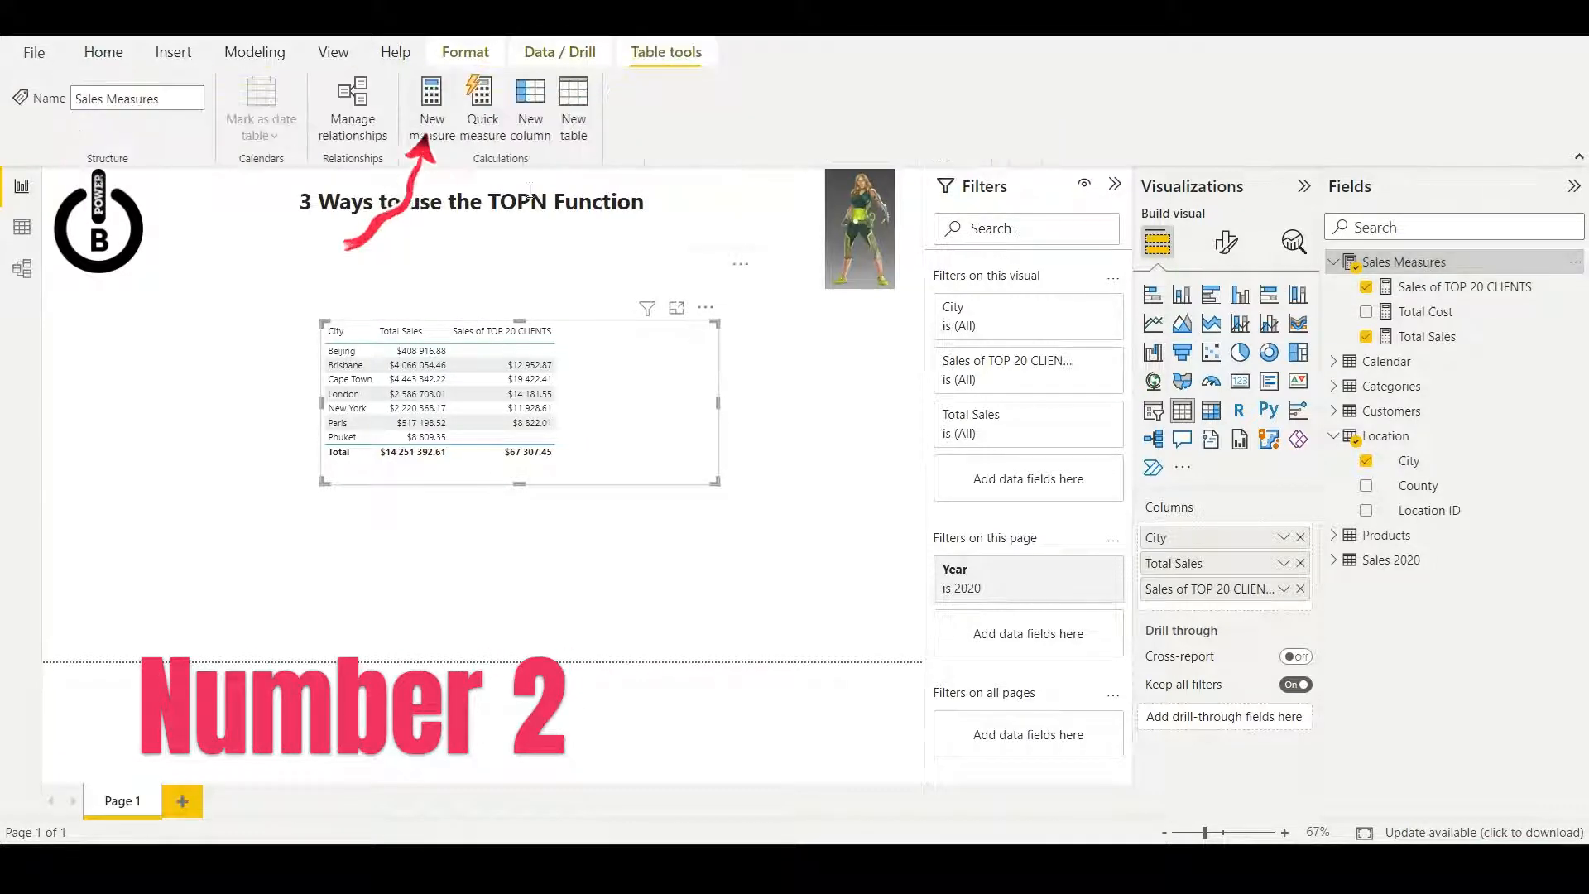
pyautogui.click(429, 120)
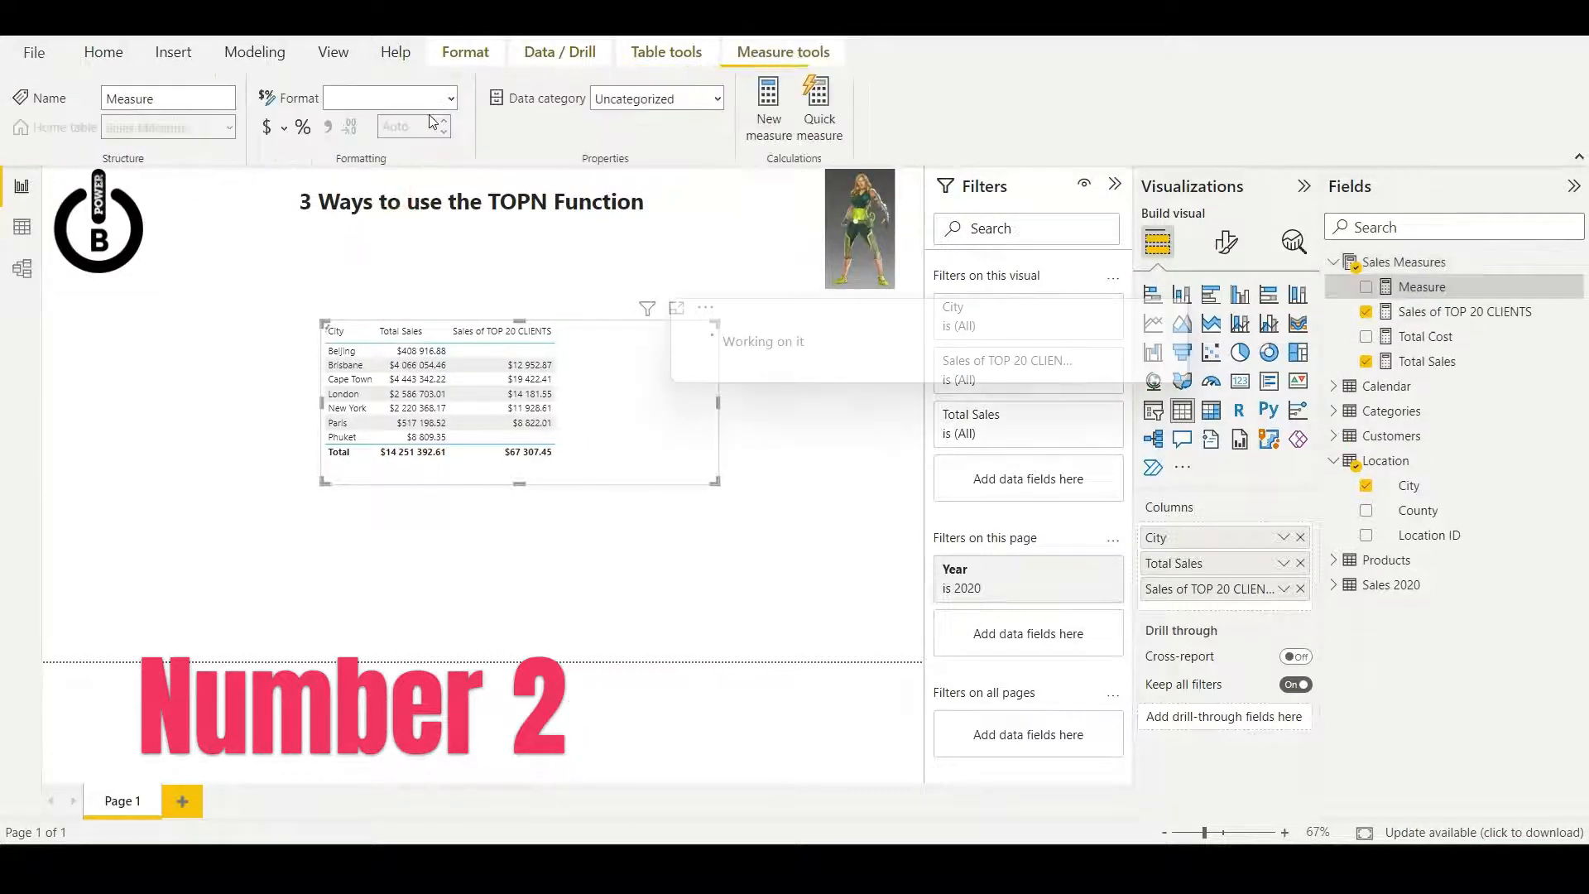
pyautogui.write('Sales of TOP 20 CLIENTS SUMX')
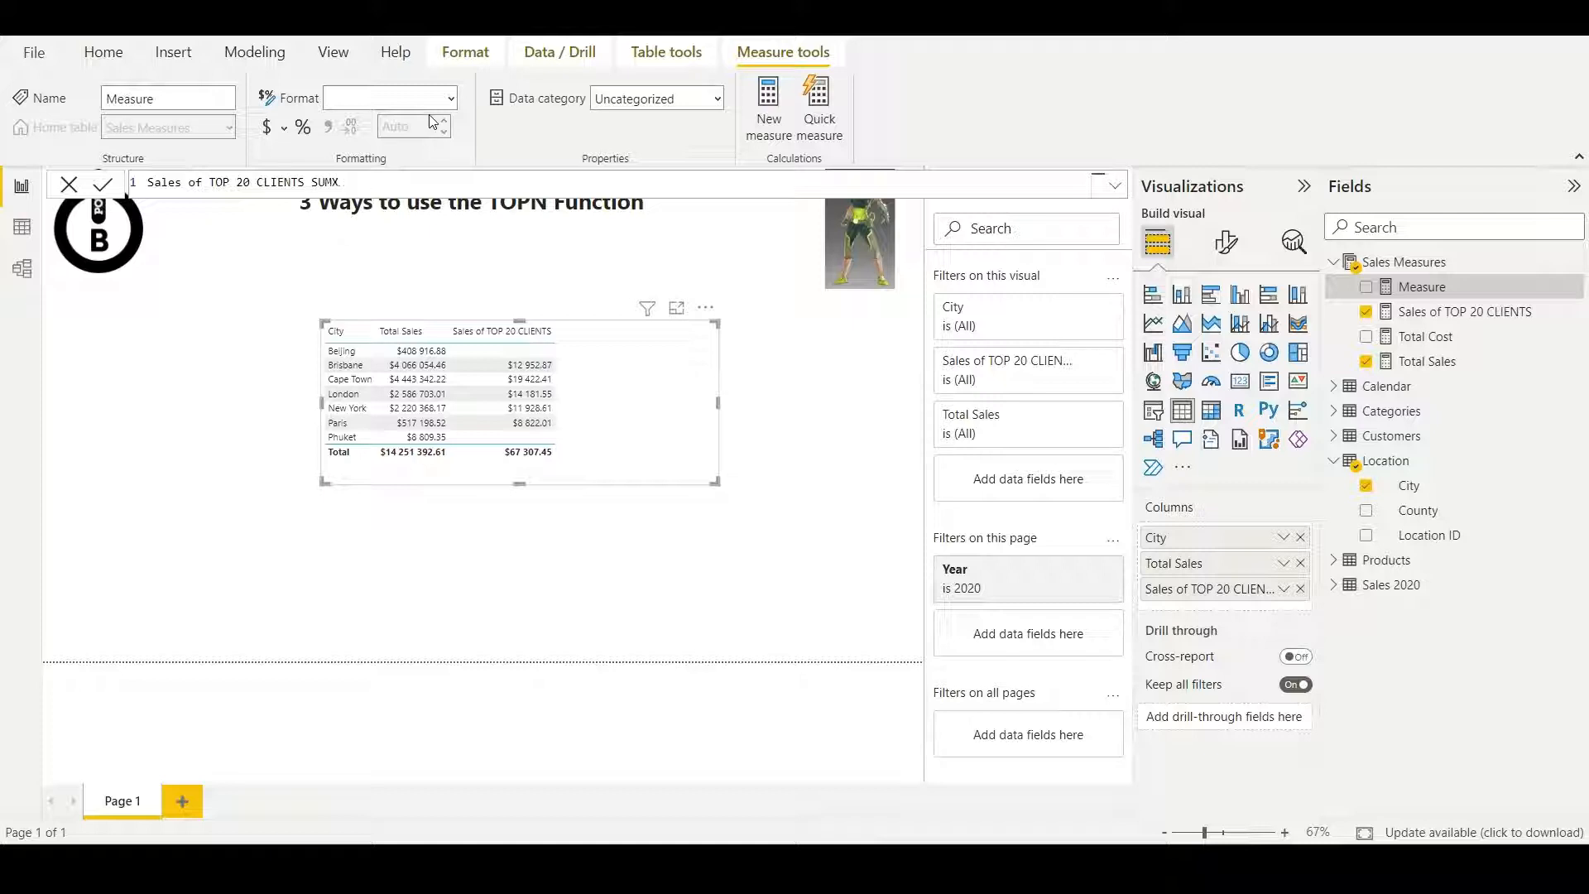
pyautogui.write('=')
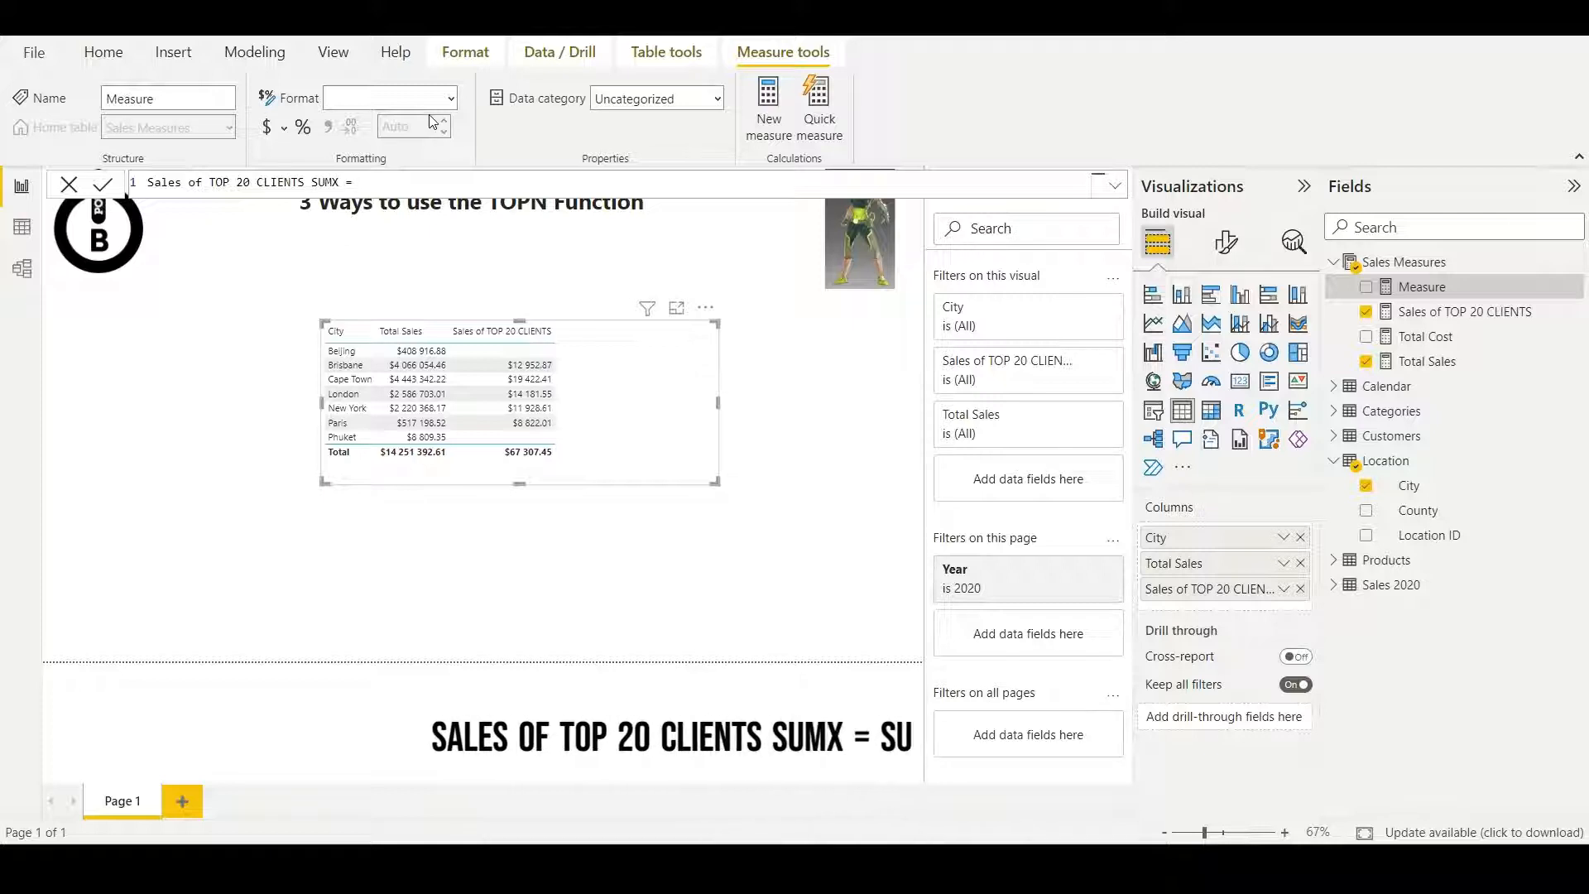
pyautogui.hotkey('shift', 'Return')
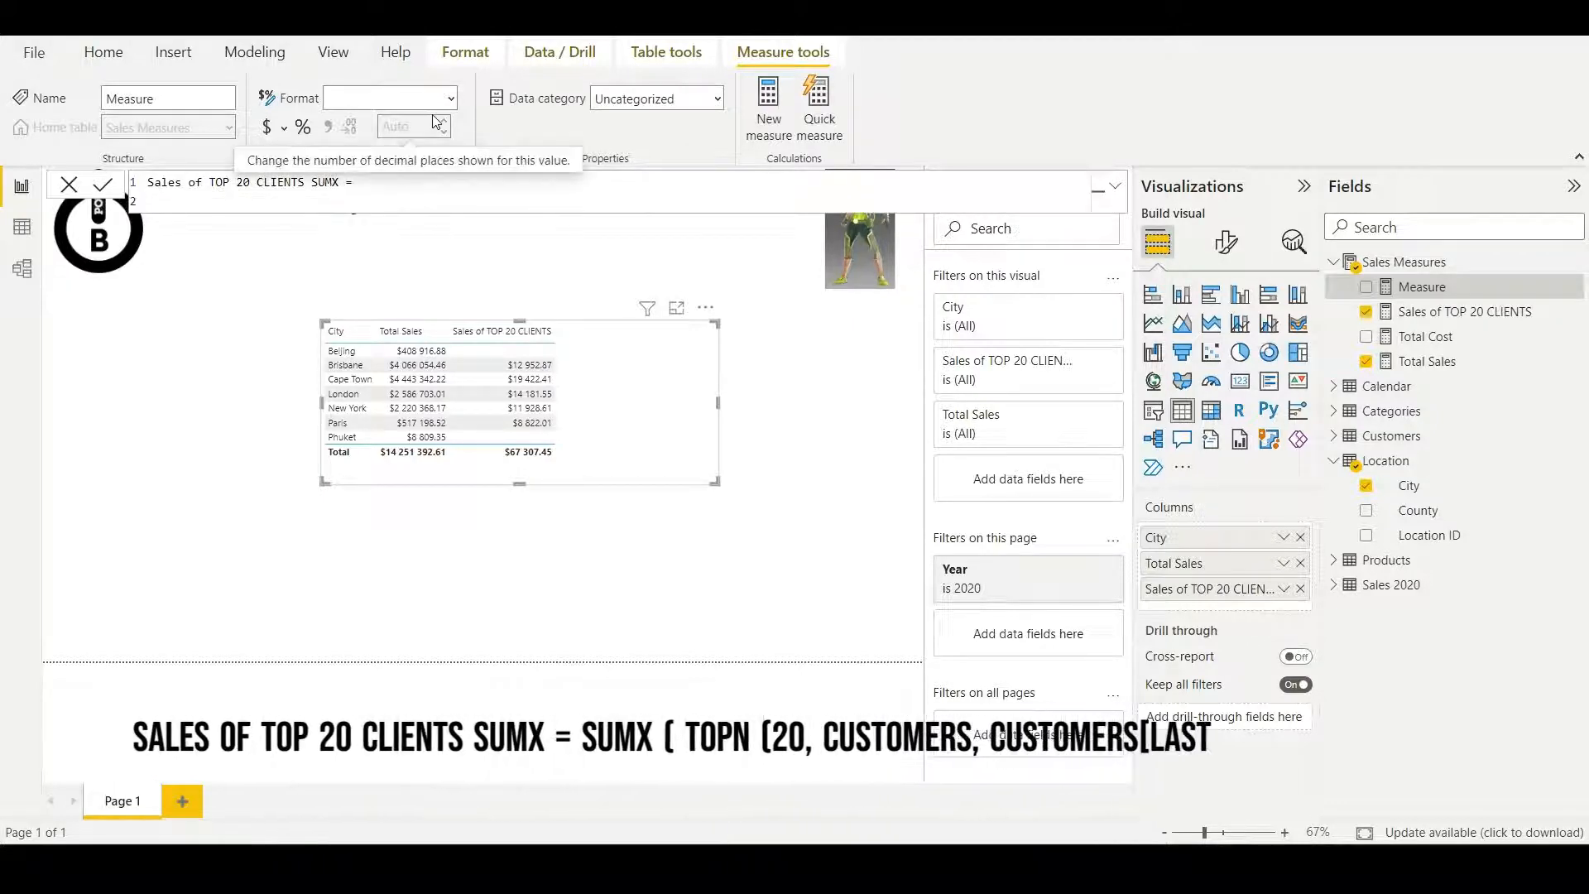
# Start the measure's expression with SUMX over the table TOPN(20, Customers, Customers[Last Name], ASC).
pyautogui.write('SUMX')
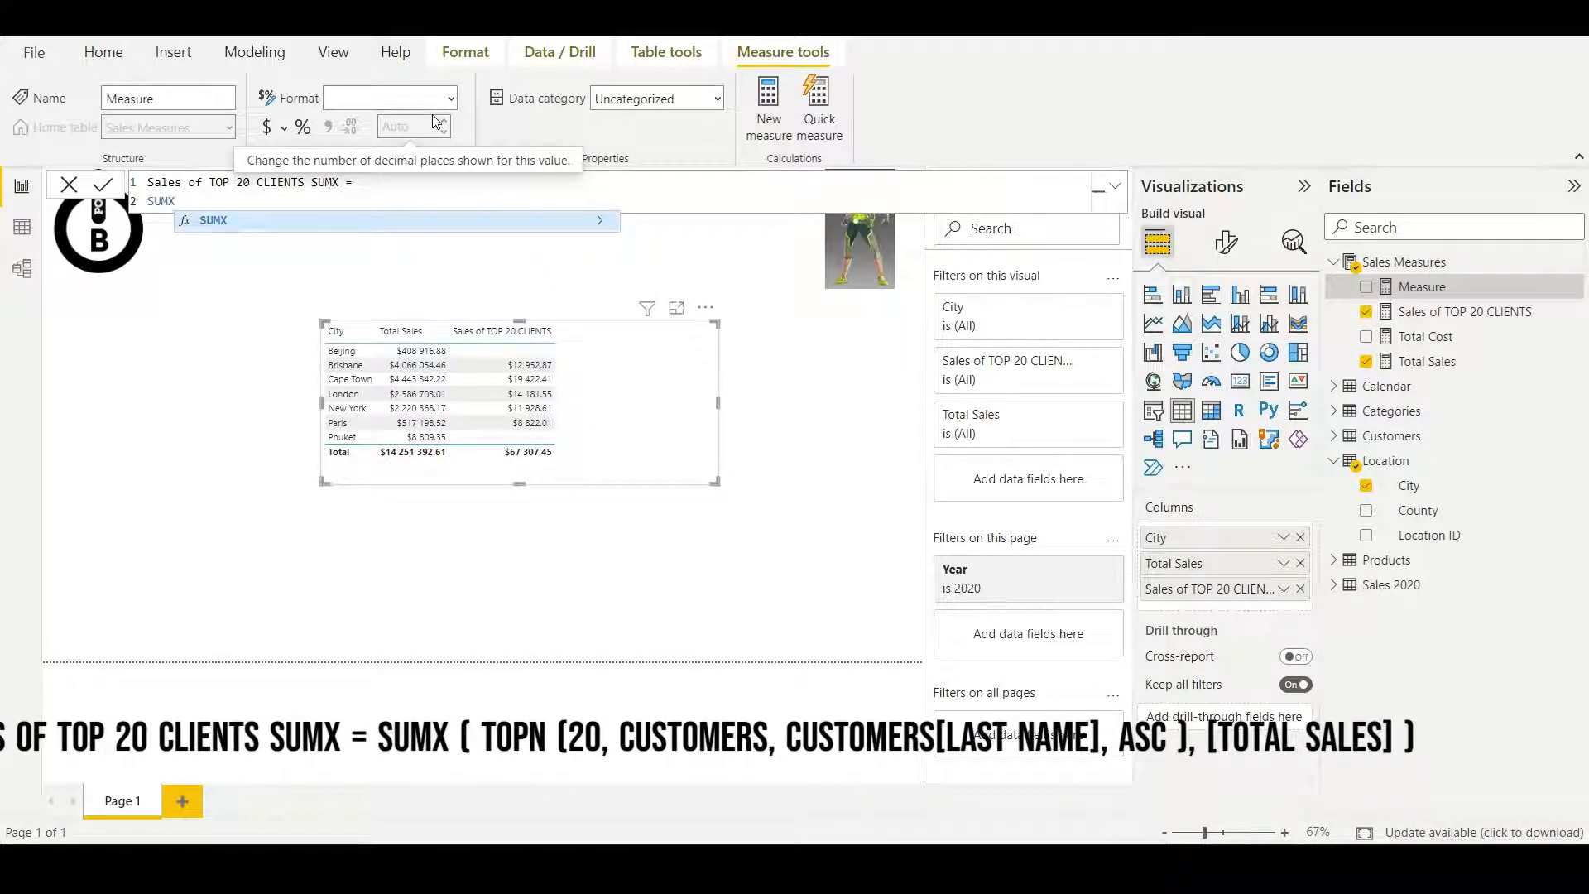
pyautogui.write('(TOPN')
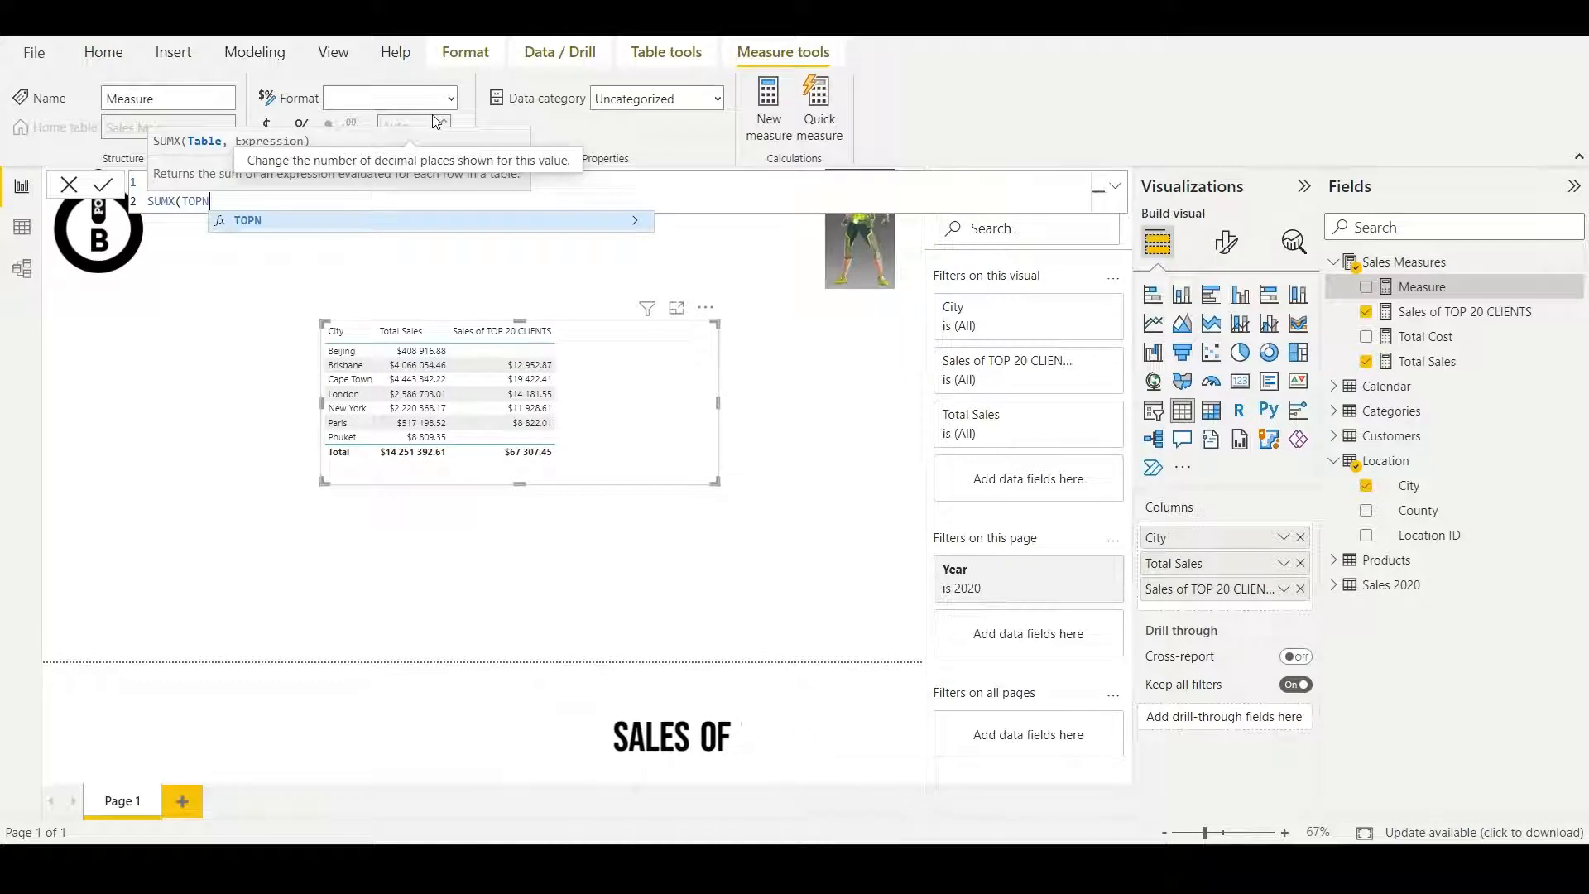
pyautogui.write('(')
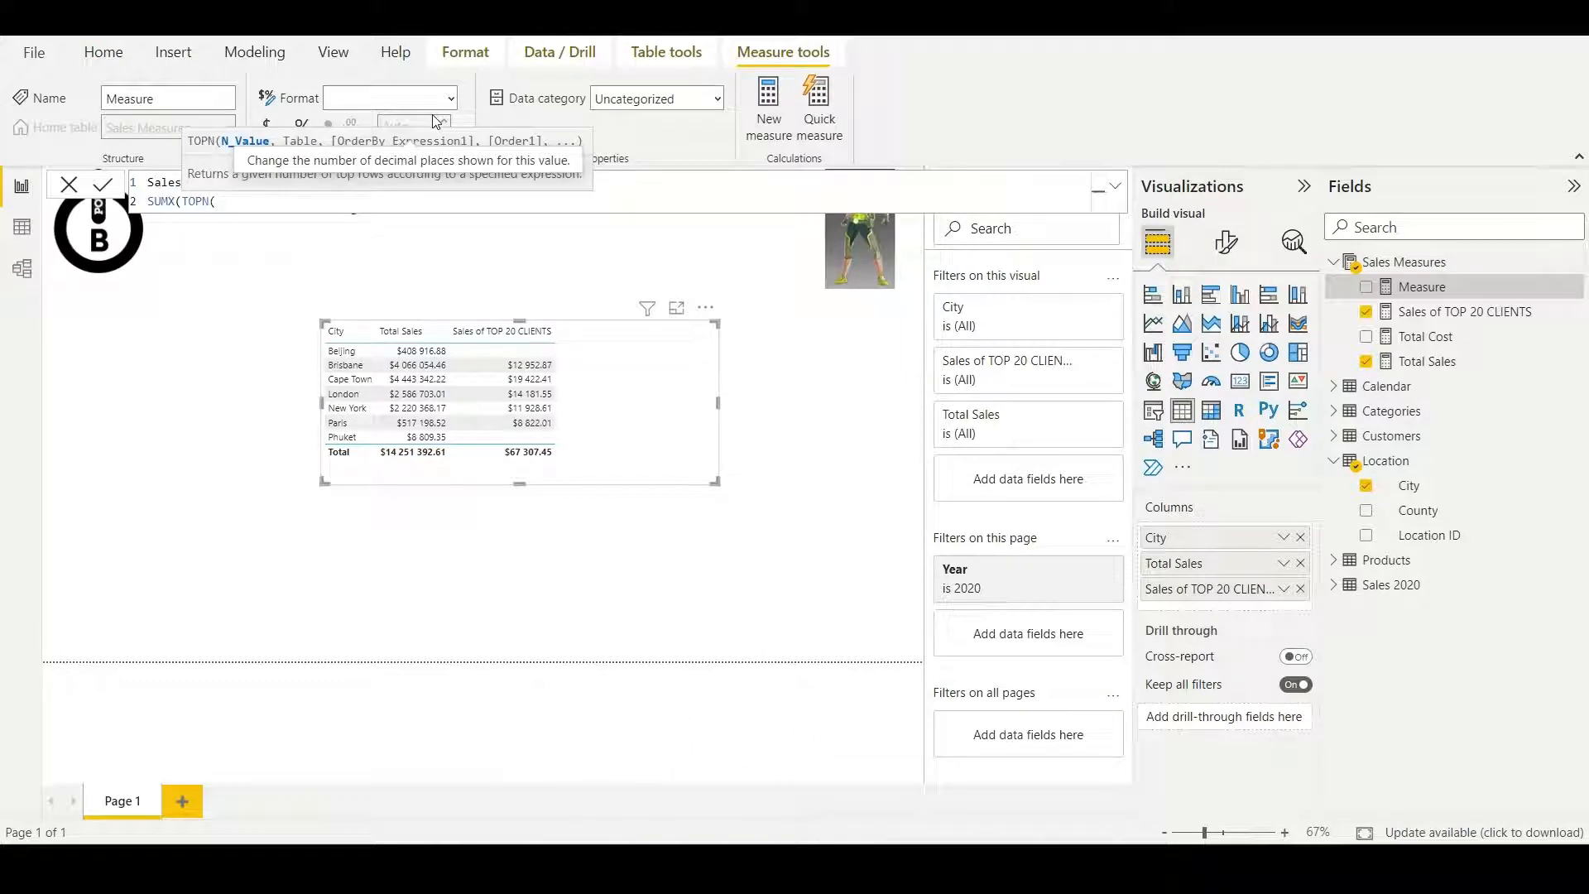
pyautogui.write('20, ')
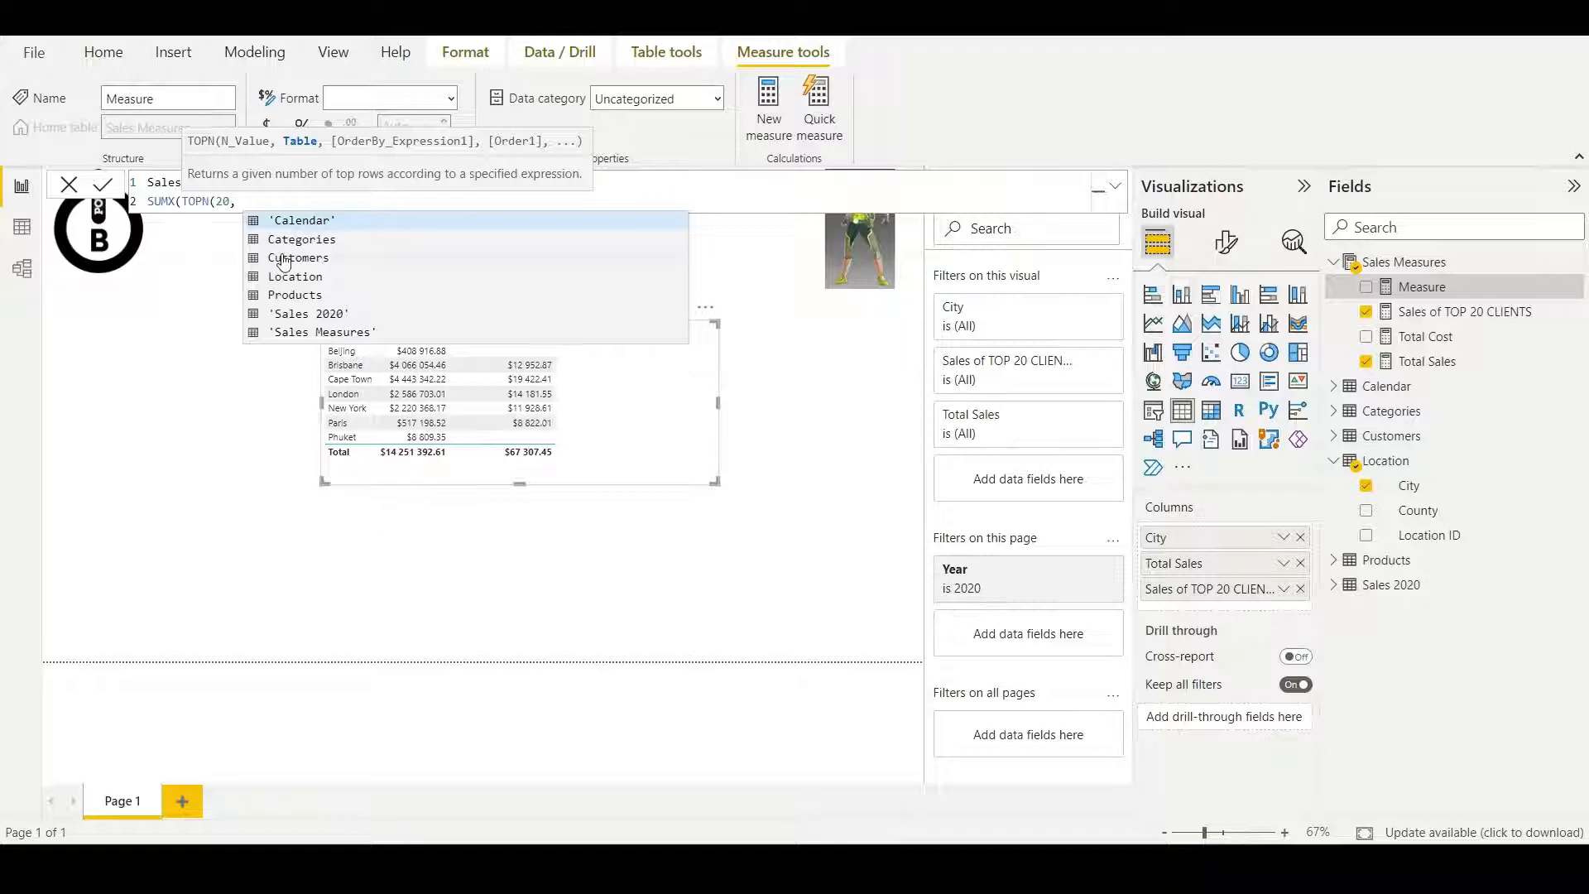
pyautogui.write('Customers, CU')
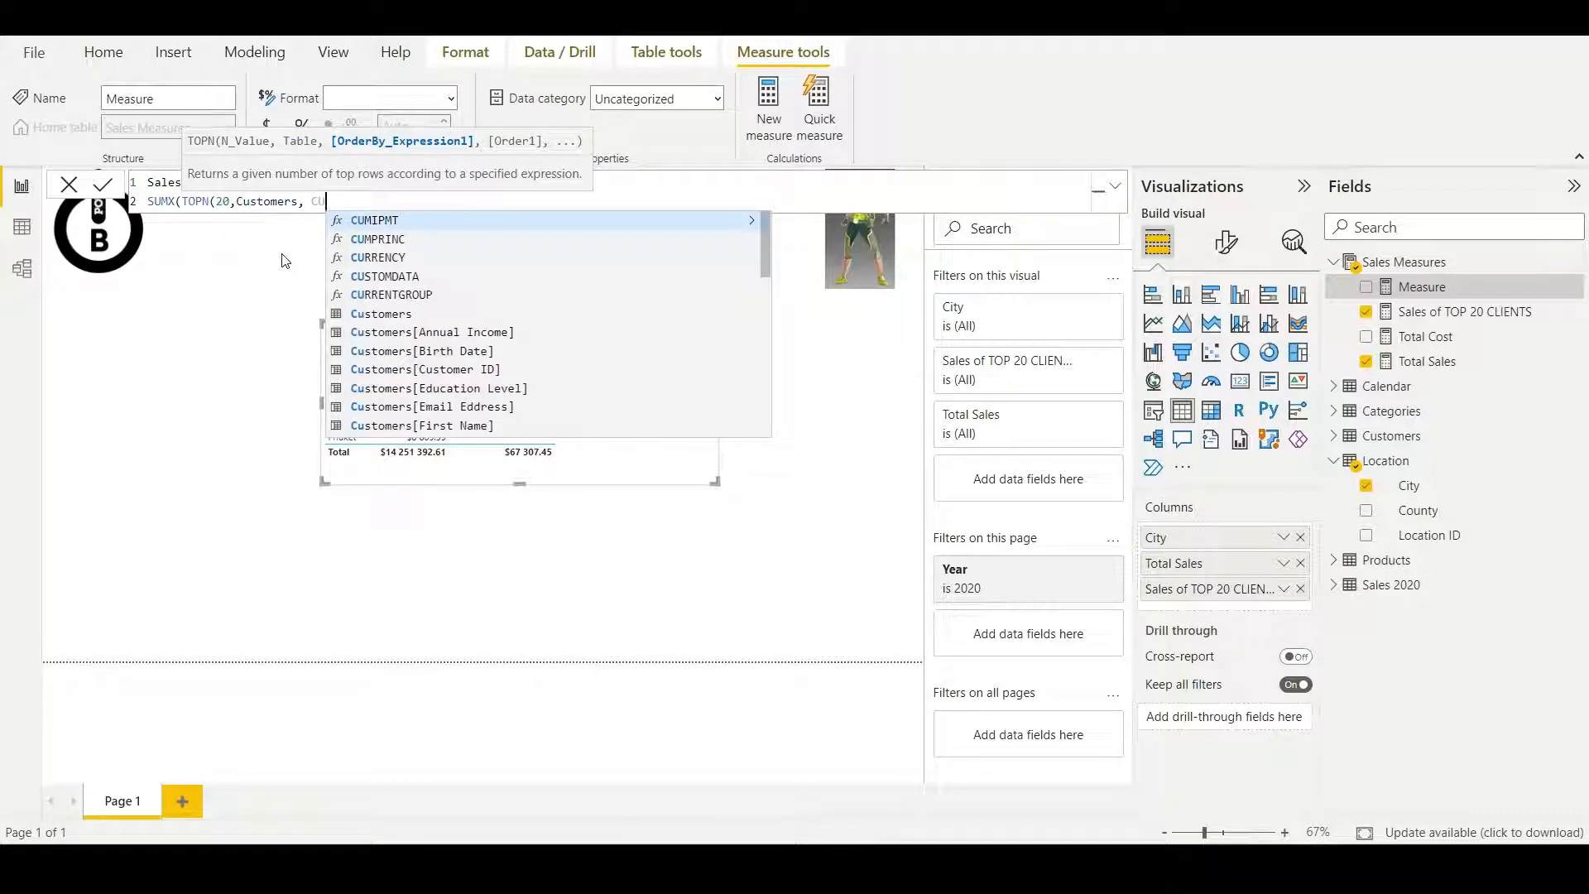
pyautogui.write('STOM')
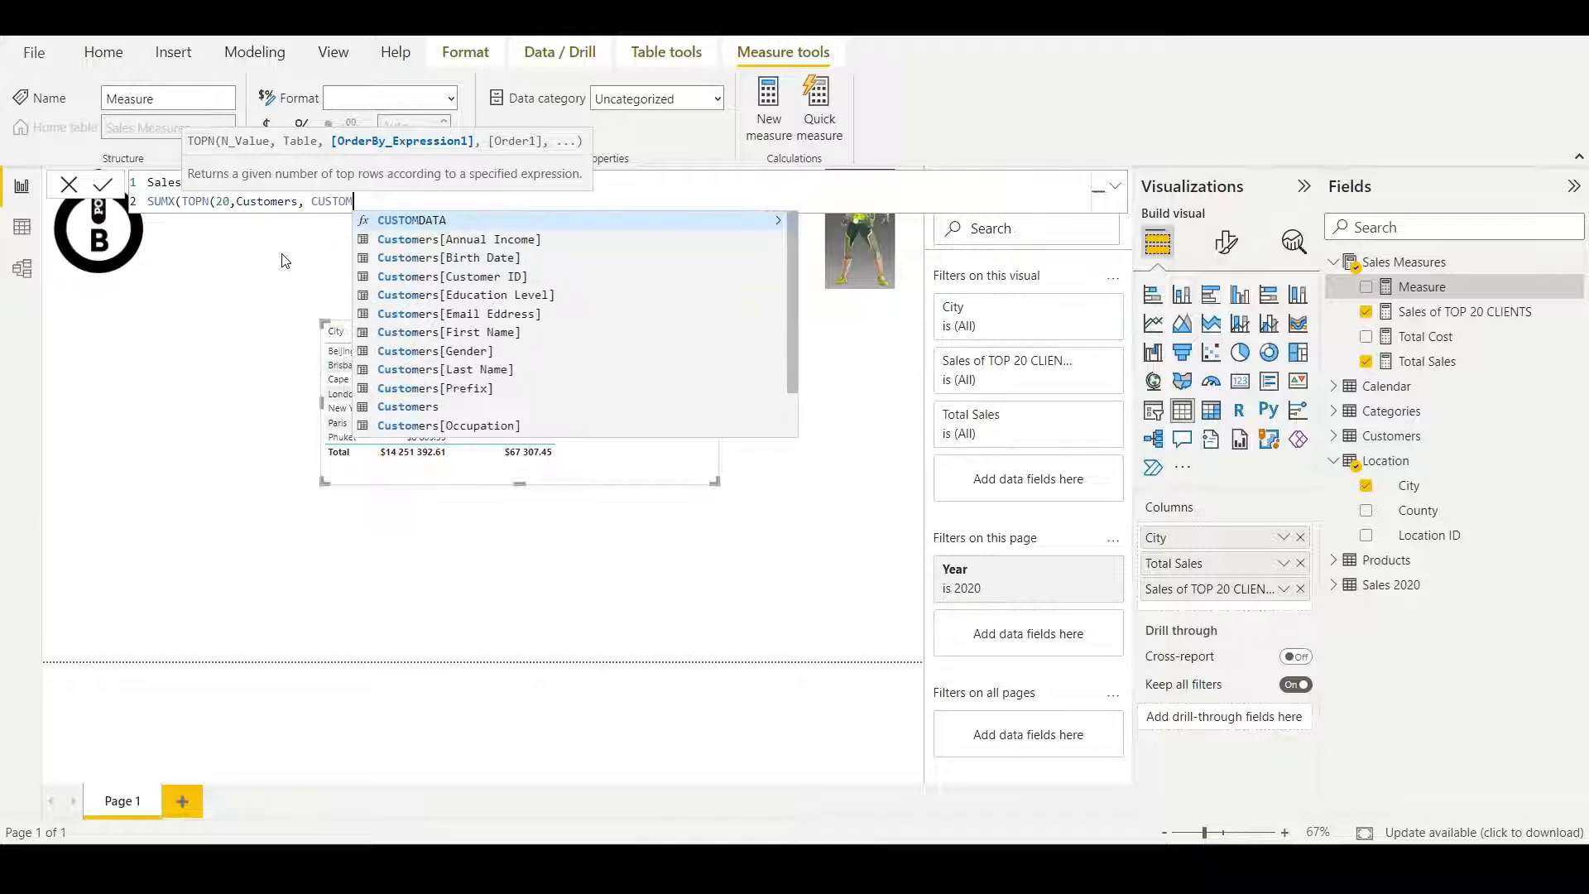
pyautogui.click(476, 373)
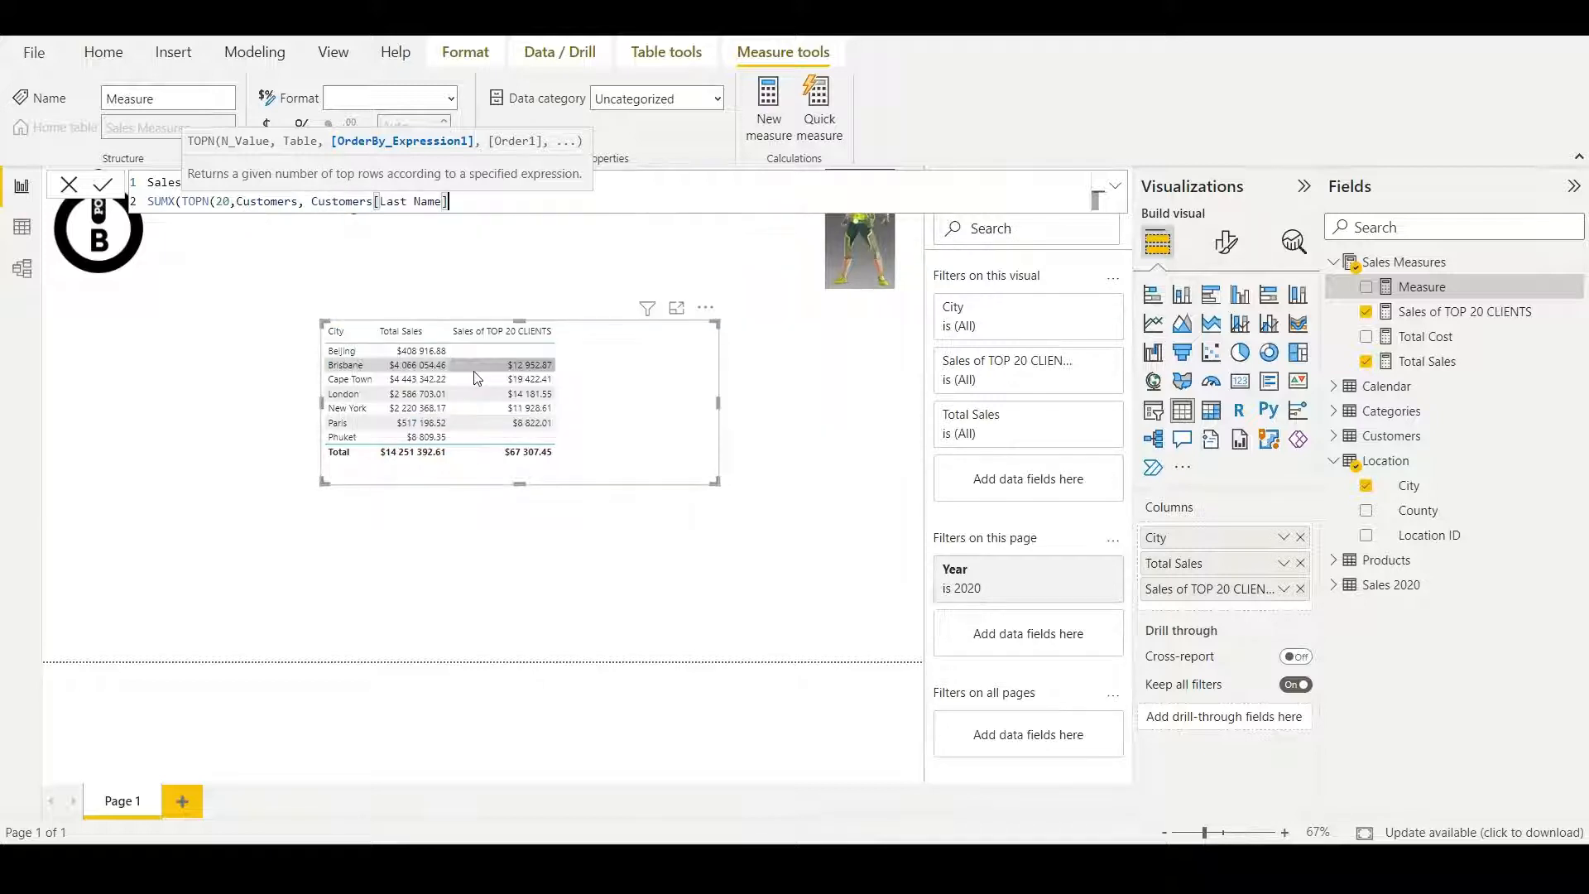
pyautogui.write(', ASC')
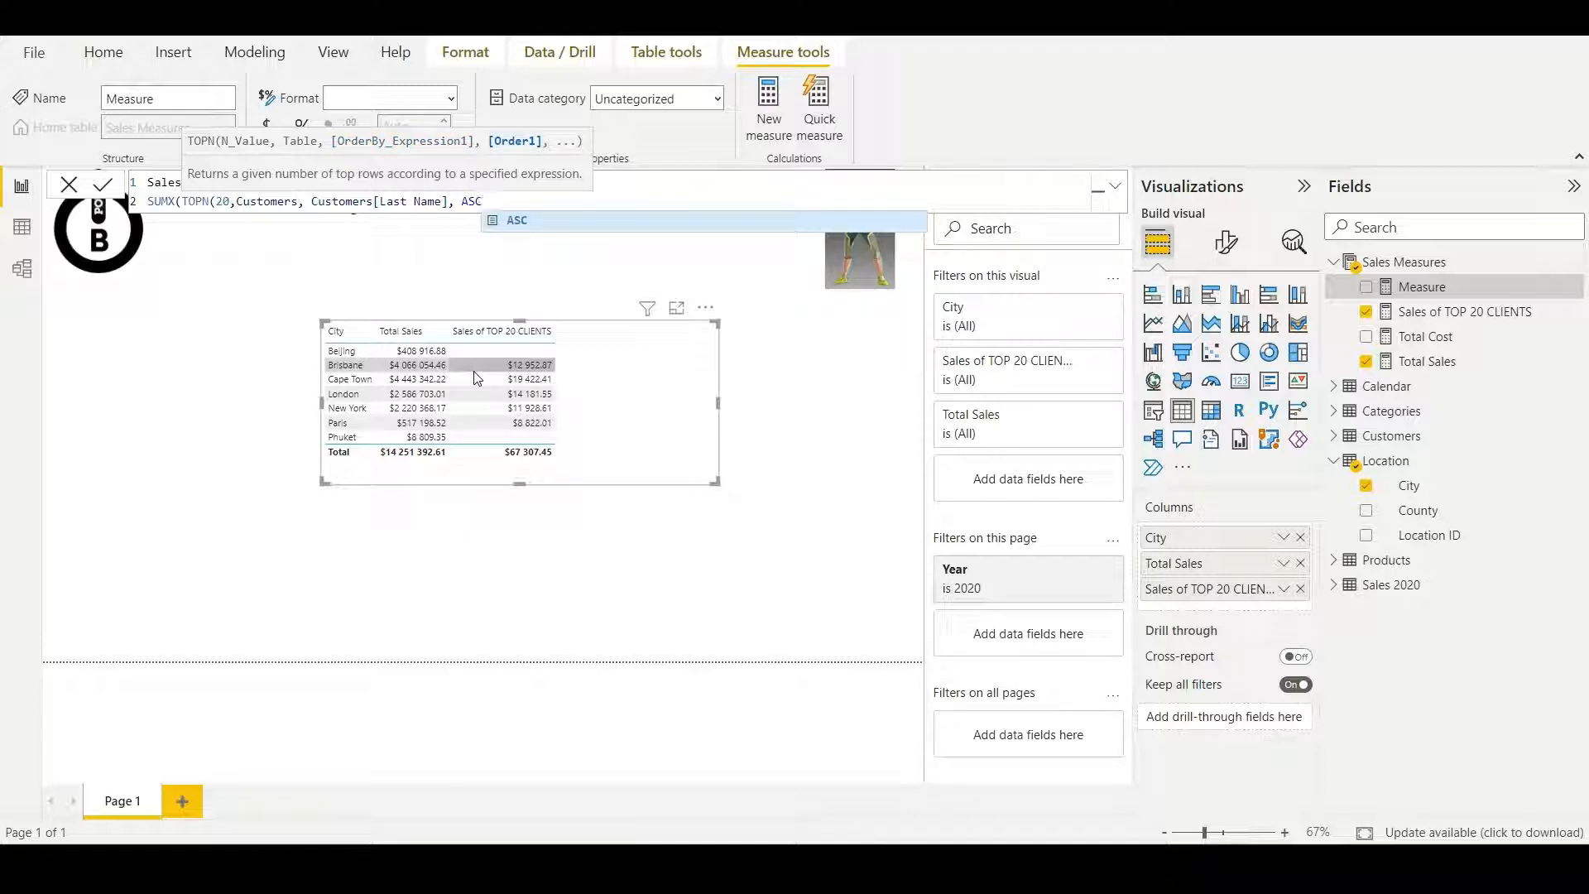
pyautogui.write(' )')
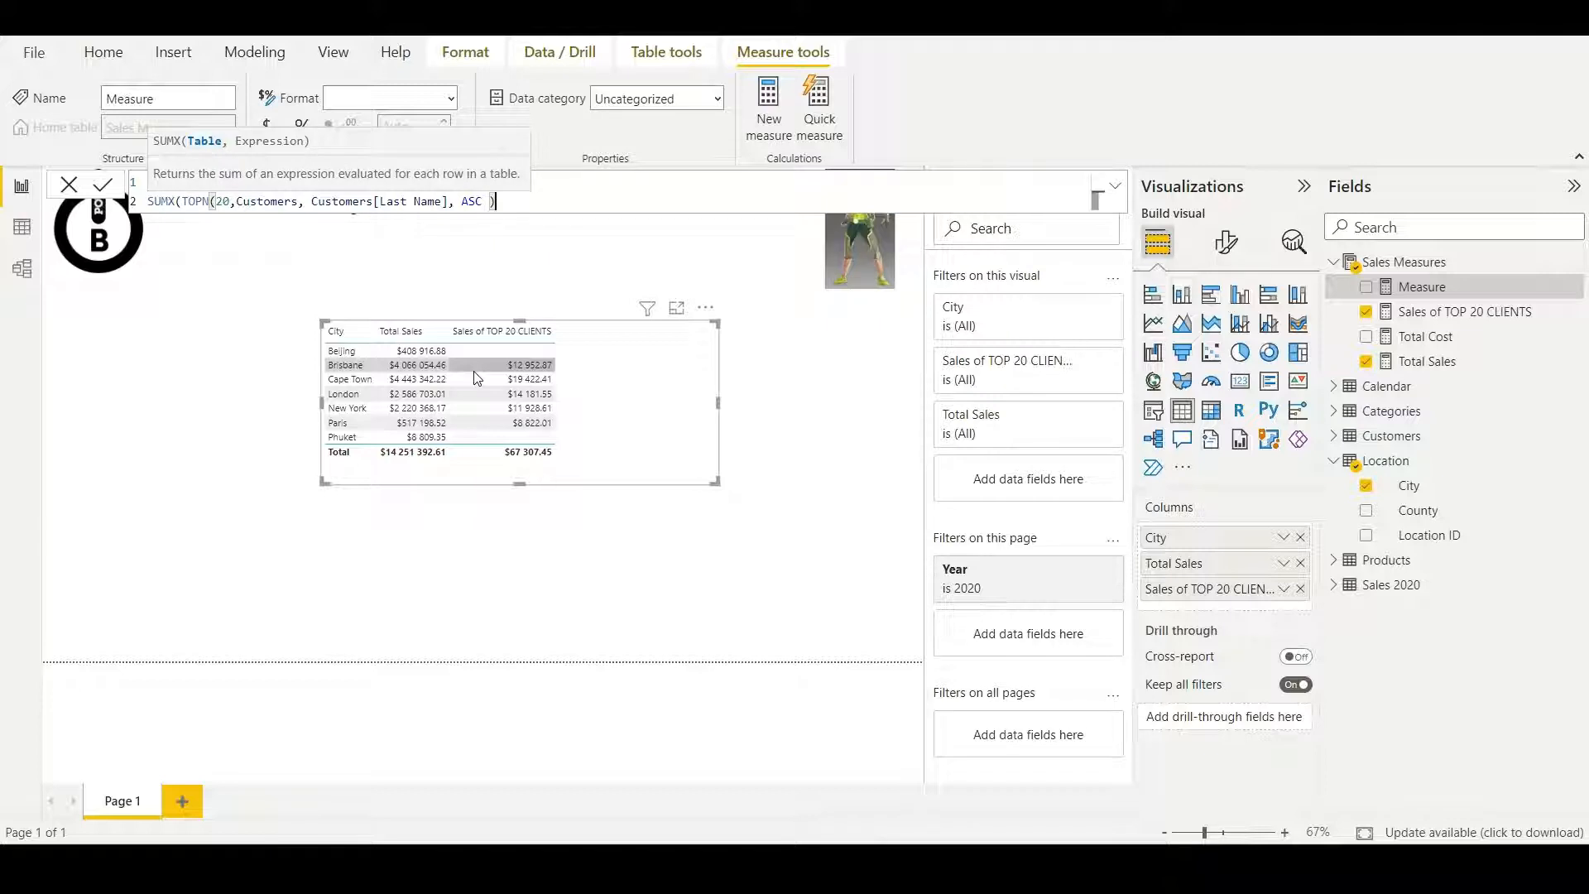
# Use [Total Sales] as the SUMX expression, close the formula and commit the measure.
pyautogui.write(',')
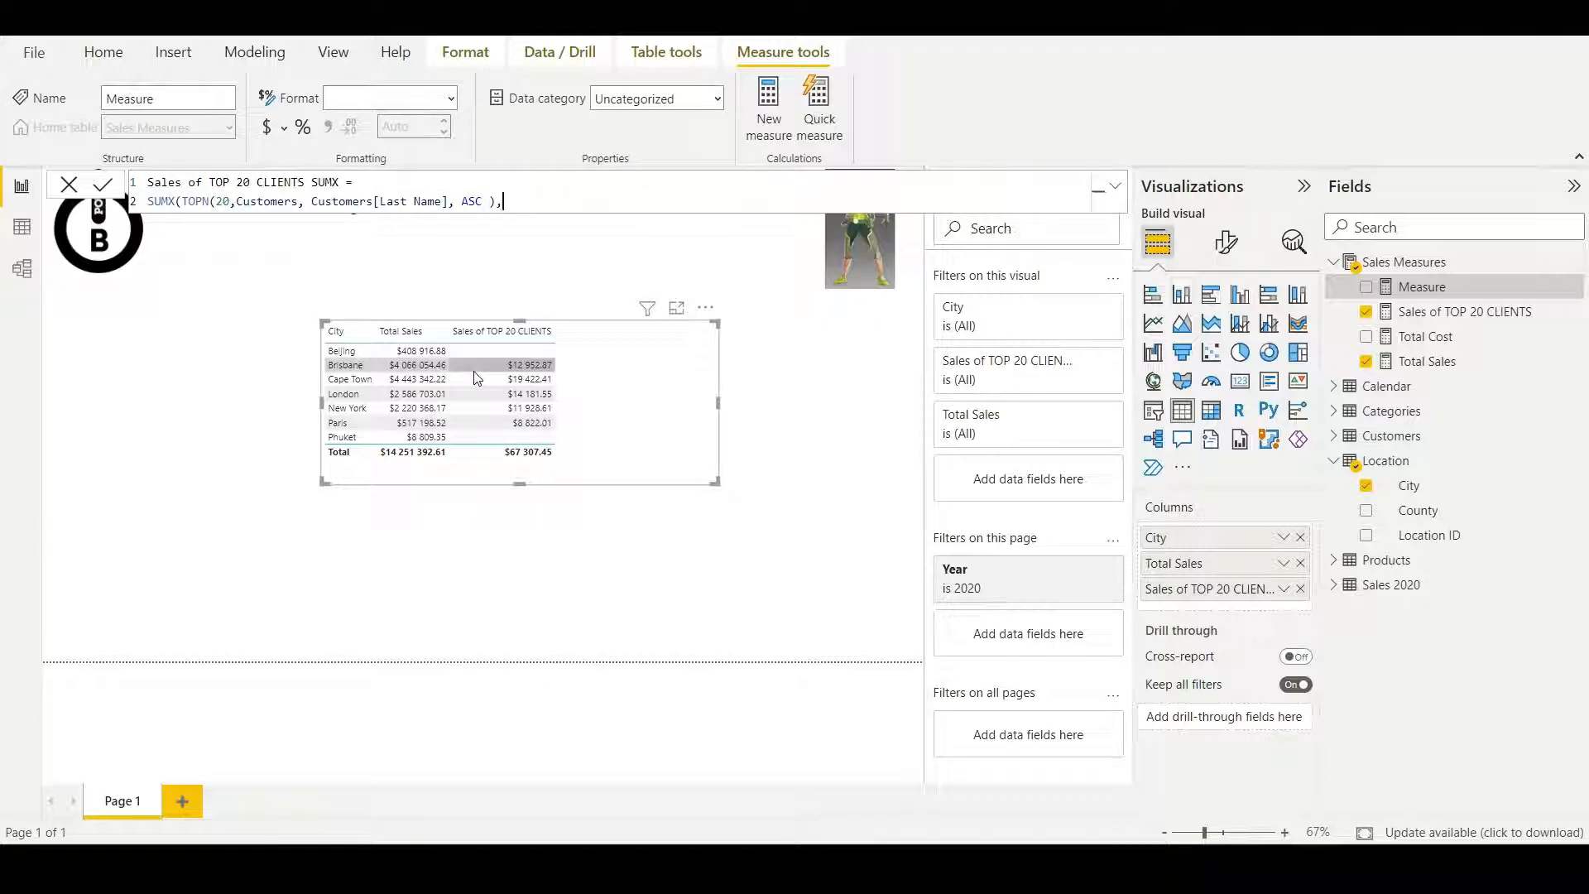
pyautogui.write('.TOTAL')
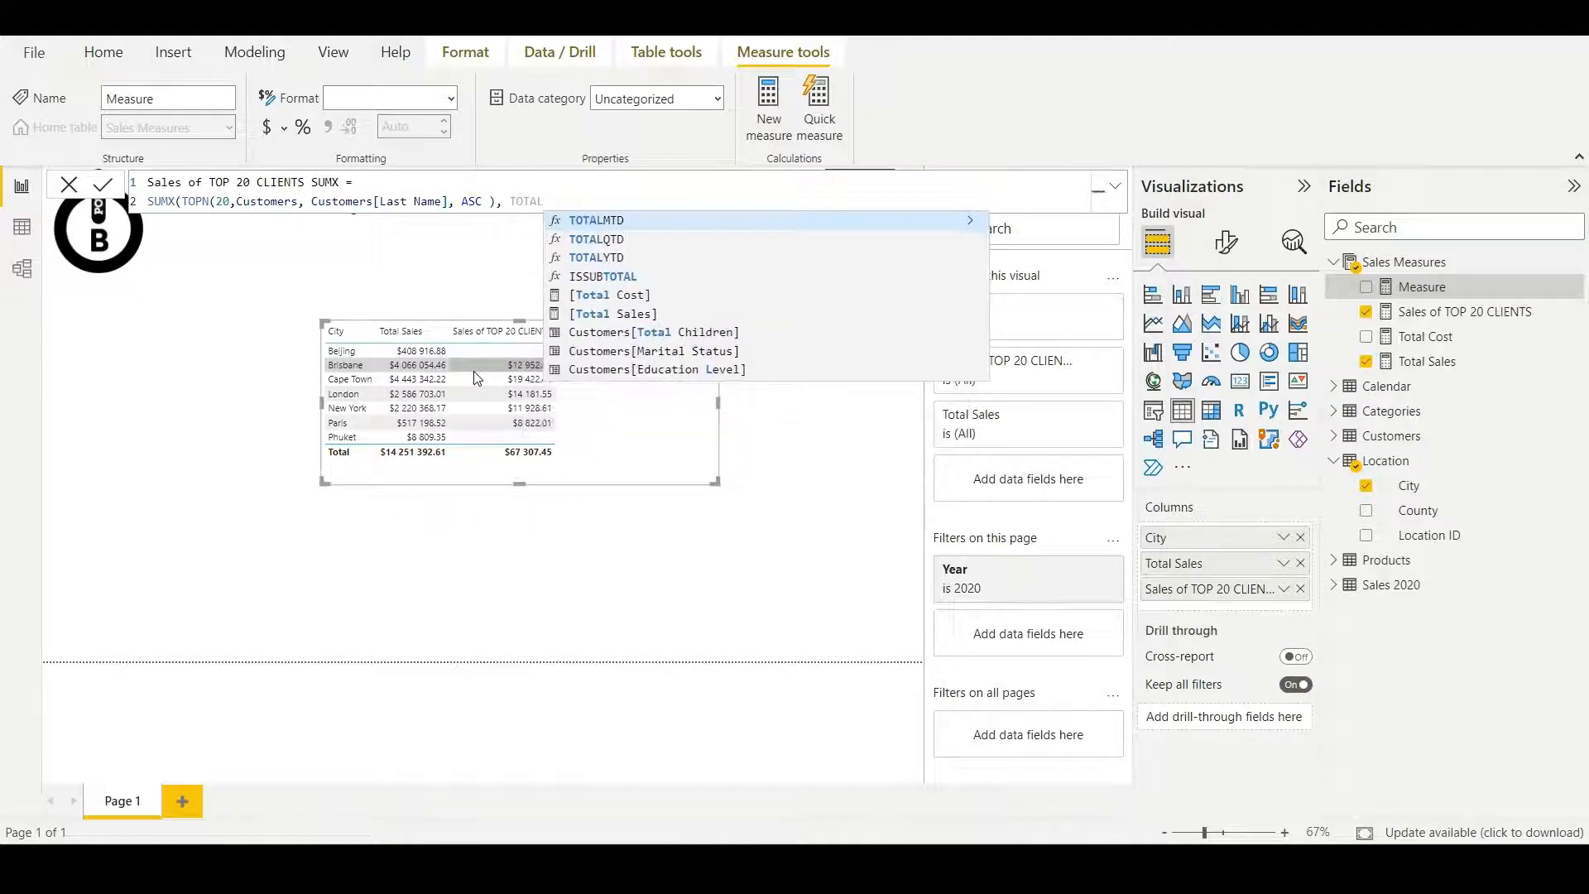
pyautogui.click(640, 314)
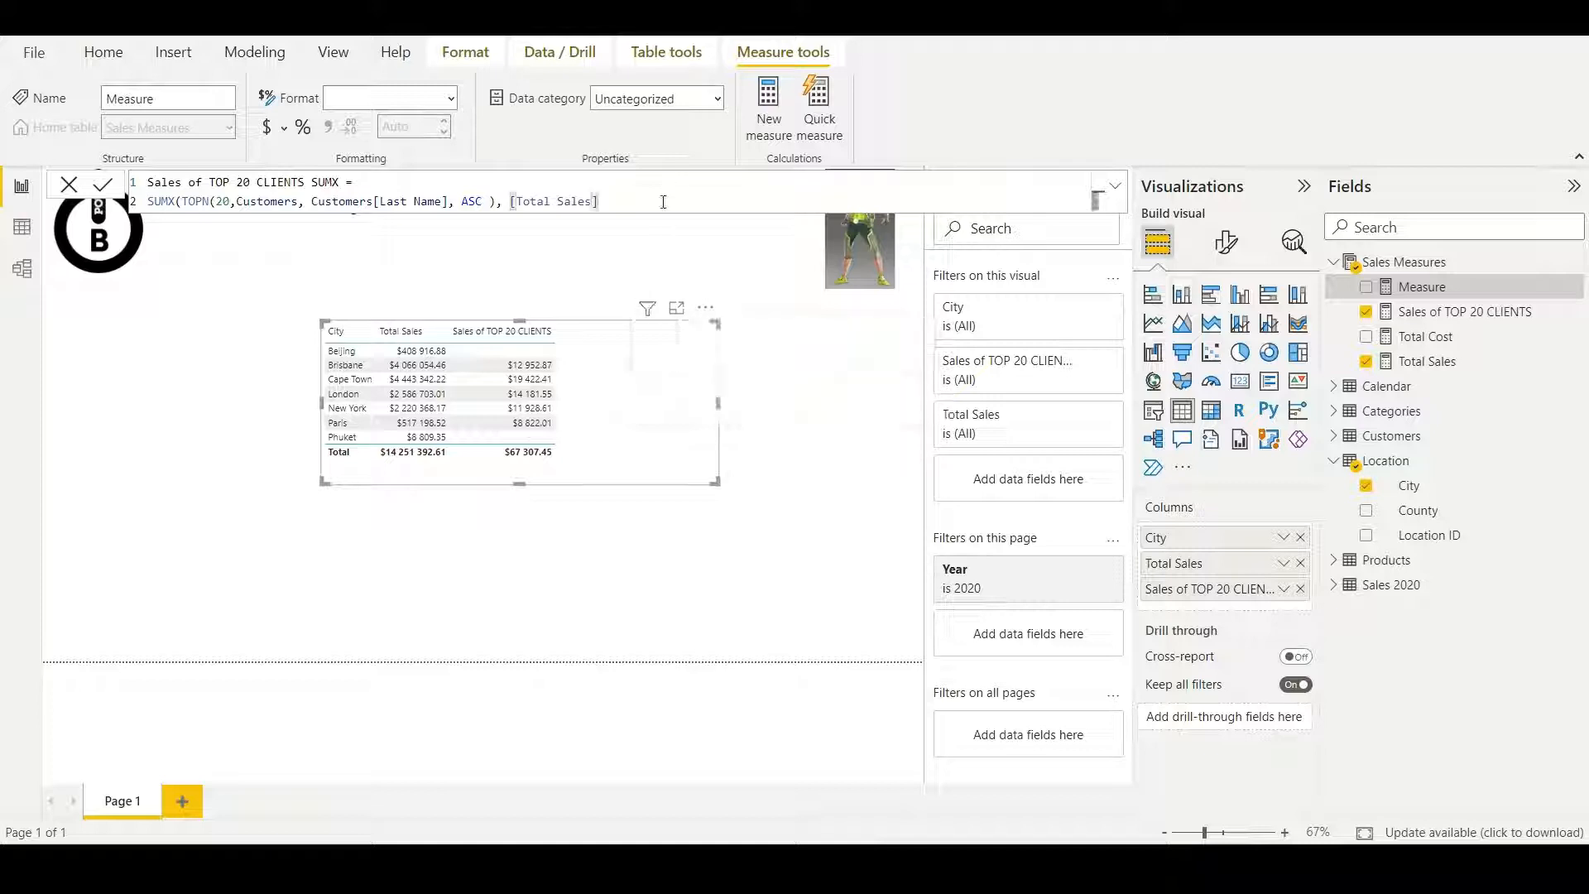
pyautogui.write(')')
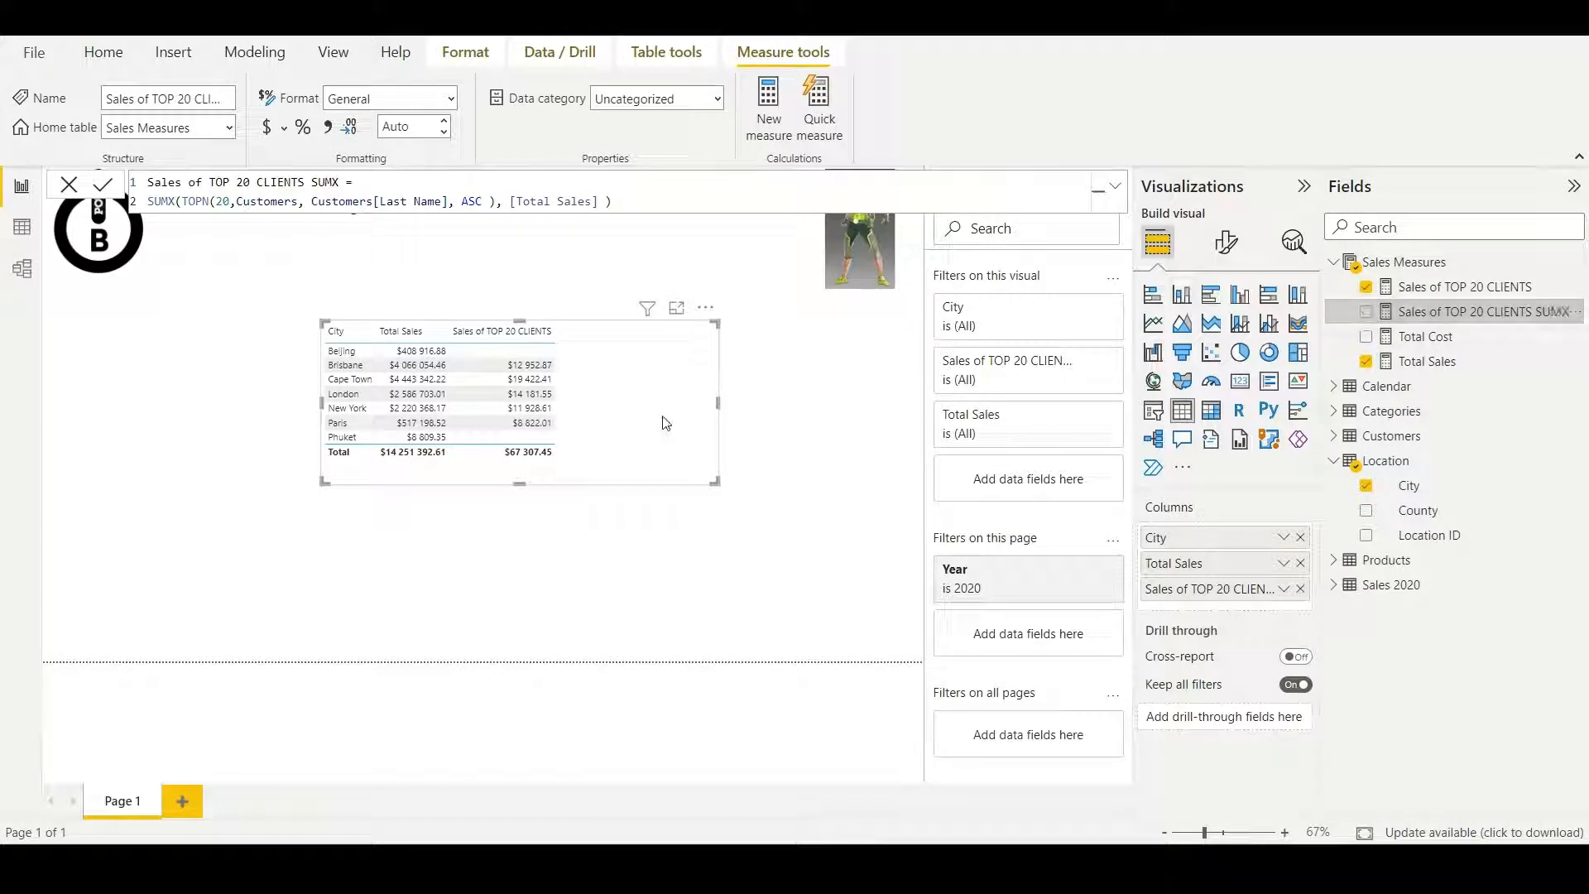
# Add the Sales of TOP 20 CLIENTS SUMX measure as the city table's last column and format it as $ English (United States) currency.
pyautogui.moveTo(1445, 321); pyautogui.dragTo(1205, 614)
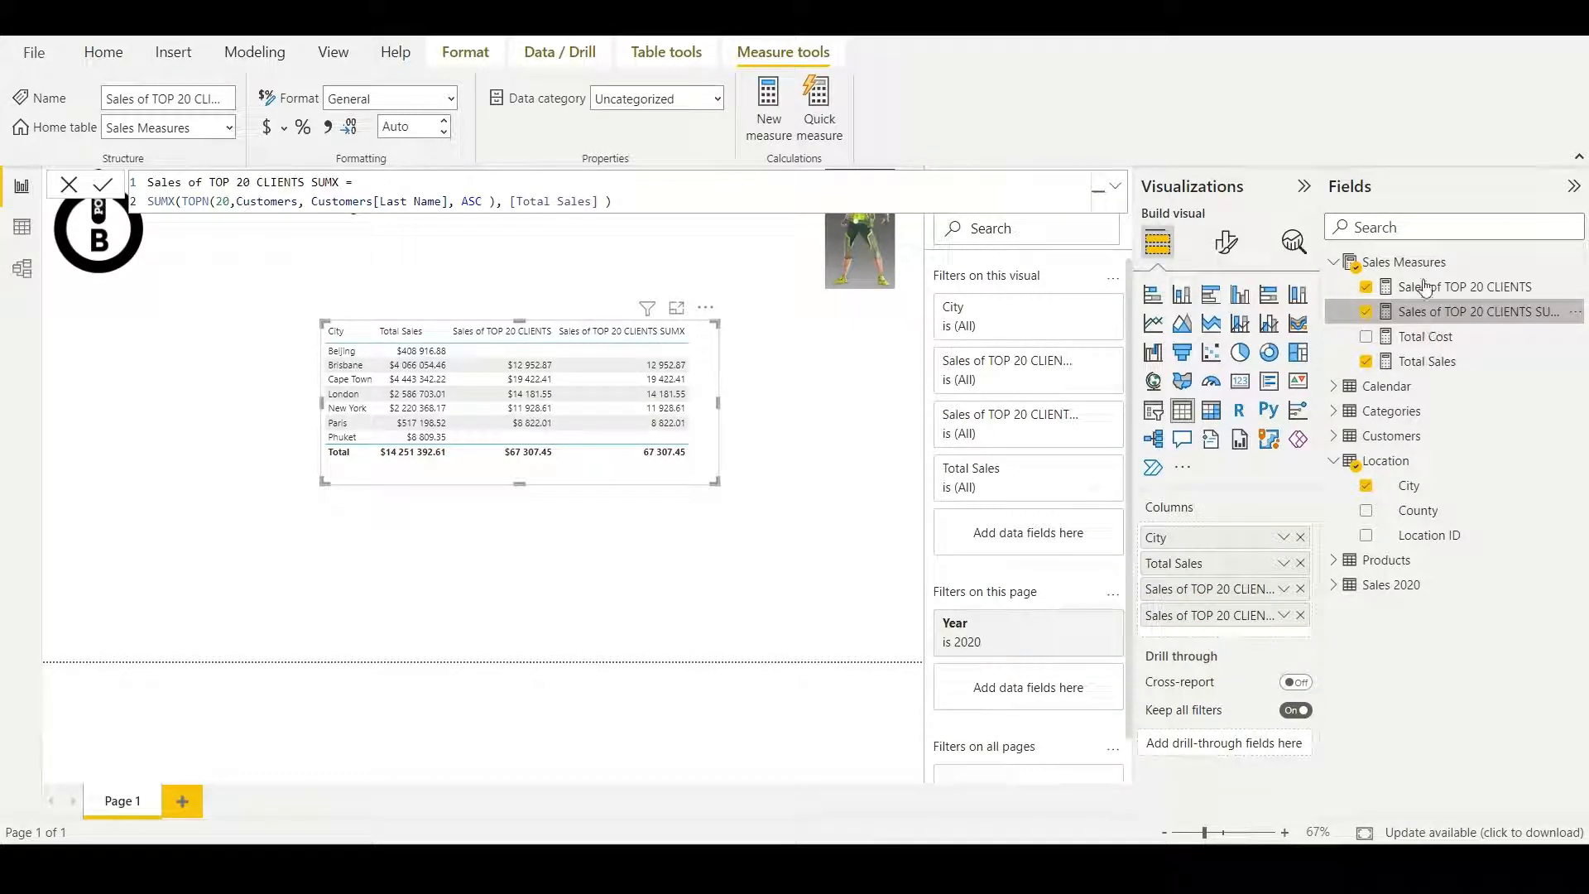
pyautogui.click(285, 130)
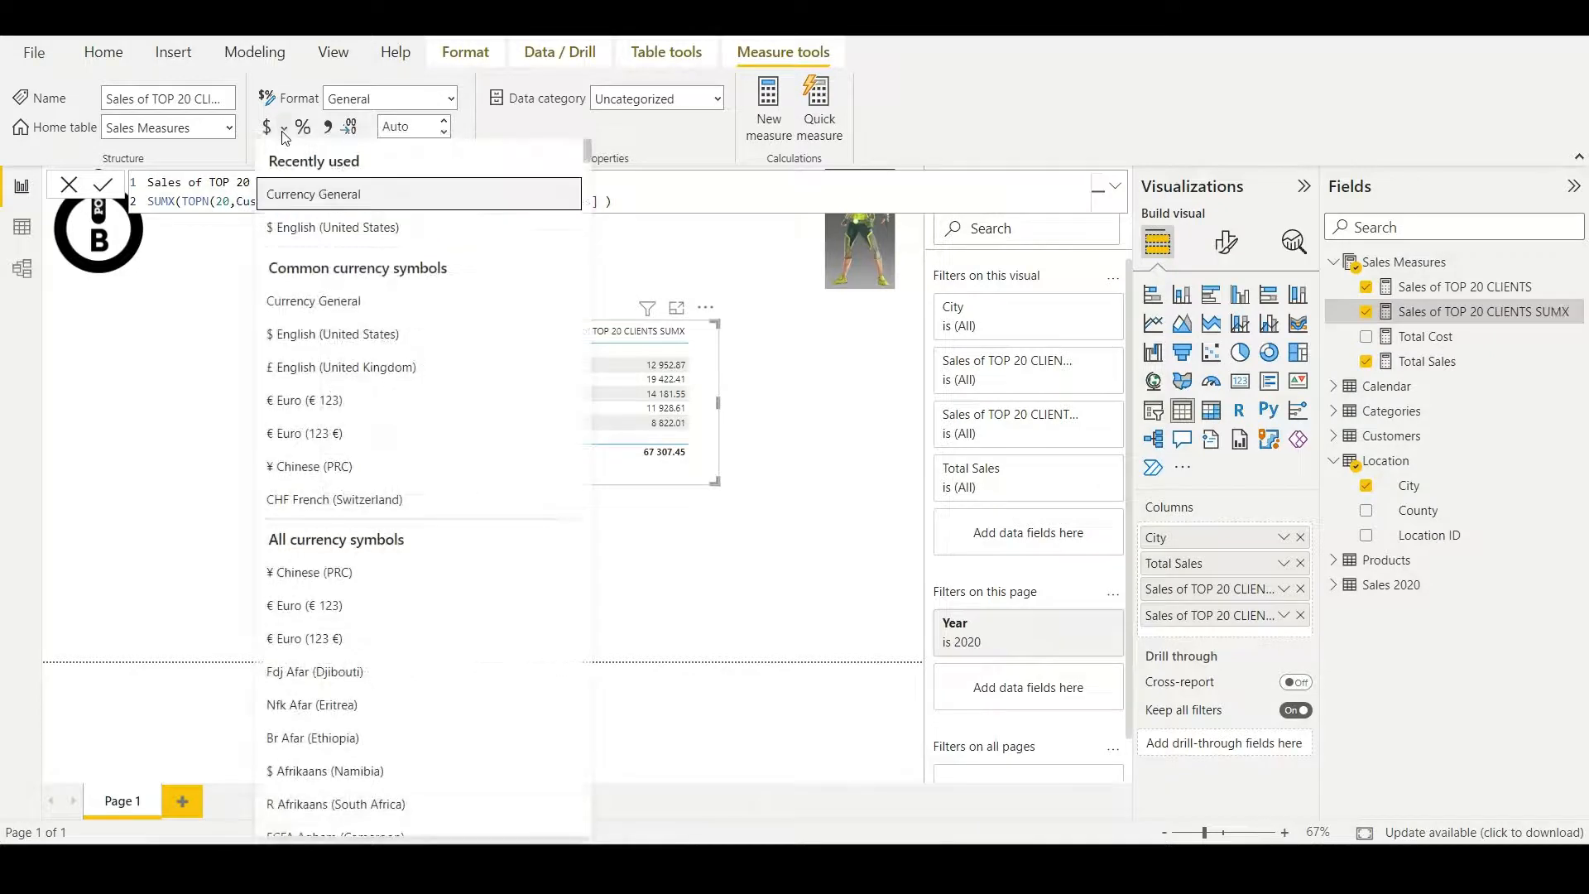
pyautogui.click(288, 227)
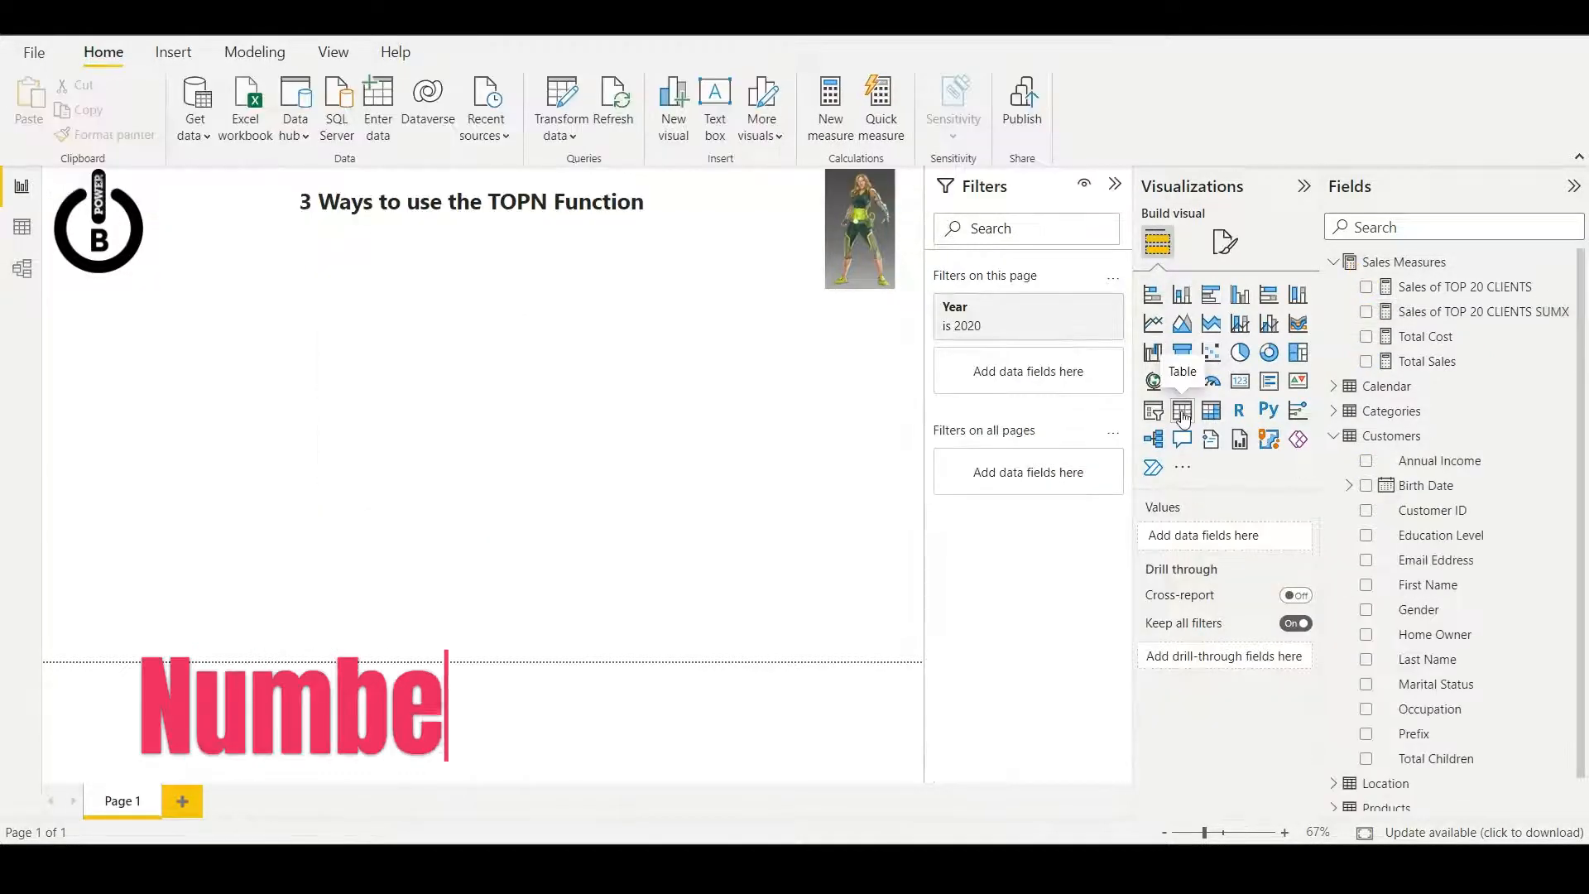
# Insert an enlarged table visual below the page title and fill it with the Customers Last Name field and the Total Sales measure.
pyautogui.click(1182, 410)
pyautogui.moveTo(105, 355); pyautogui.dragTo(346, 322)
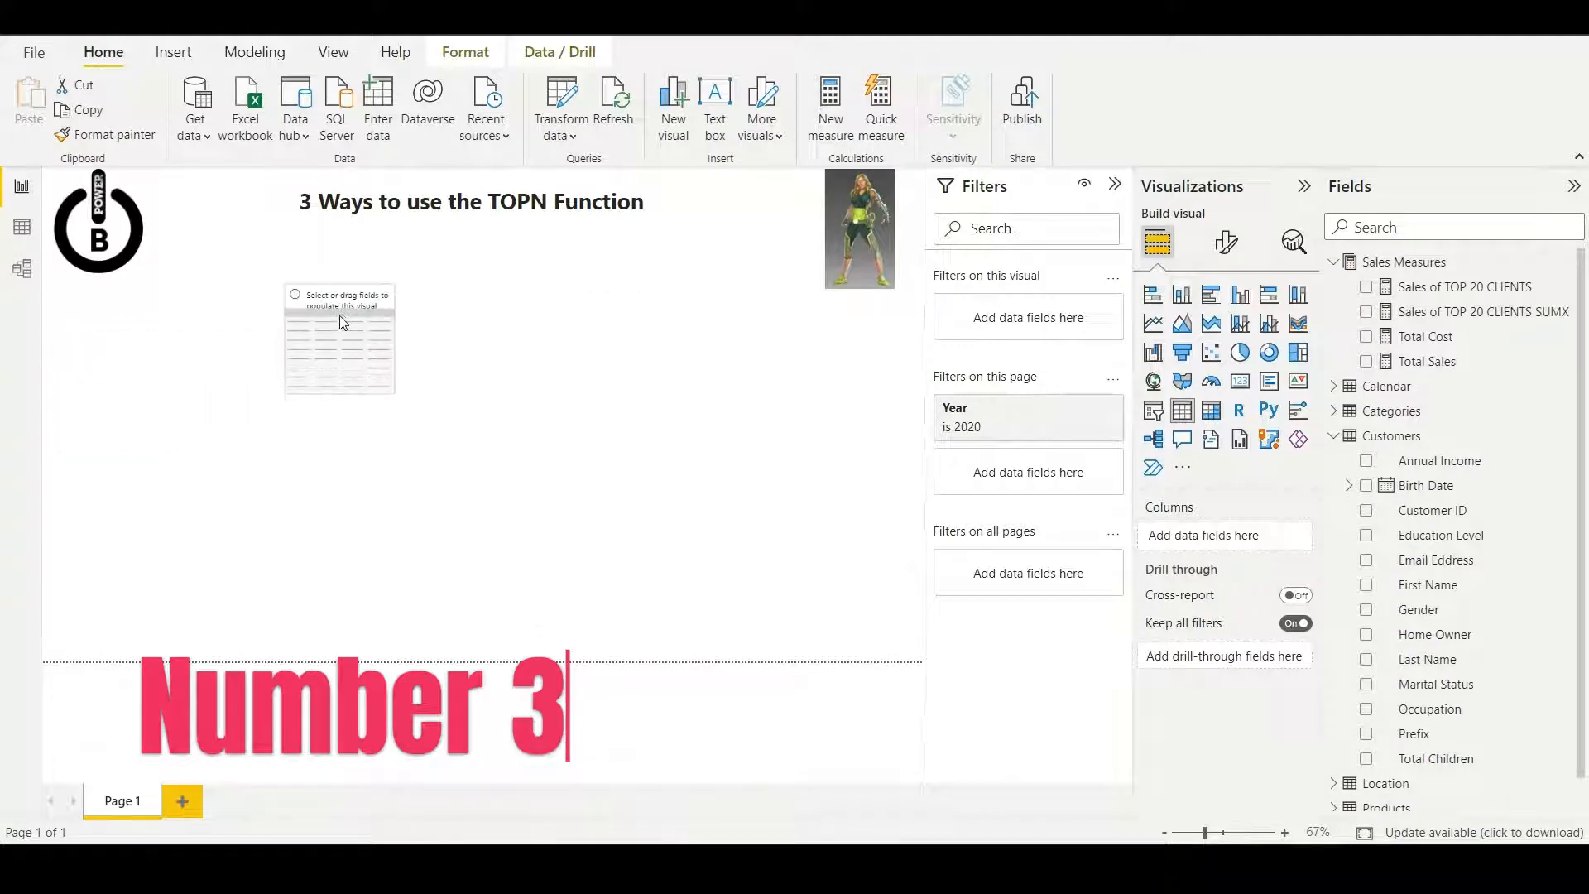
pyautogui.moveTo(400, 408); pyautogui.dragTo(649, 545)
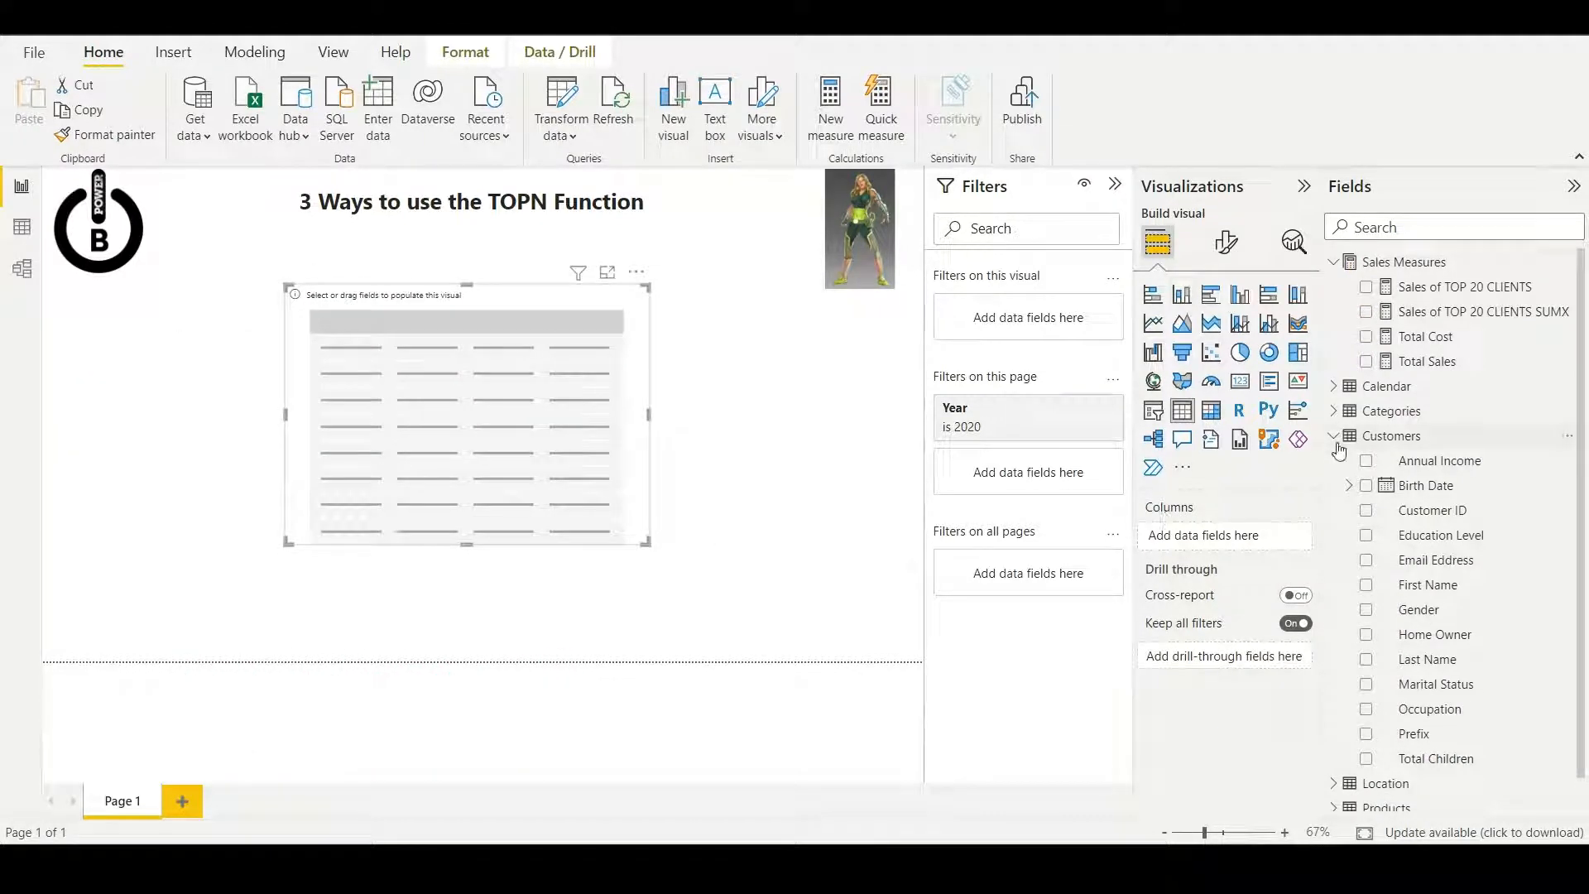
pyautogui.click(1365, 659)
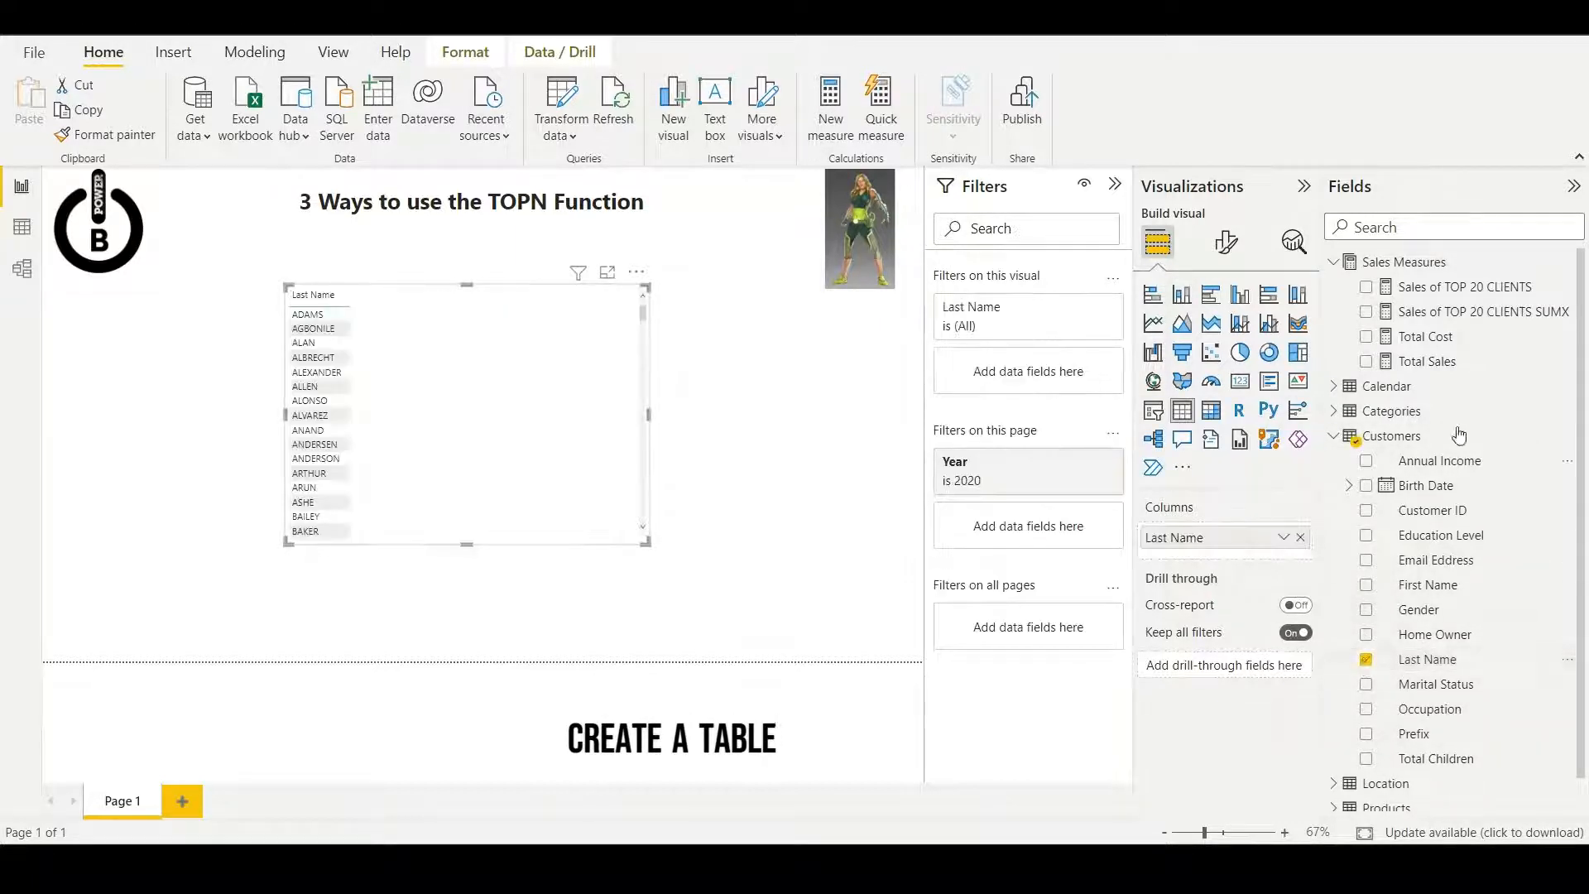
pyautogui.click(1366, 362)
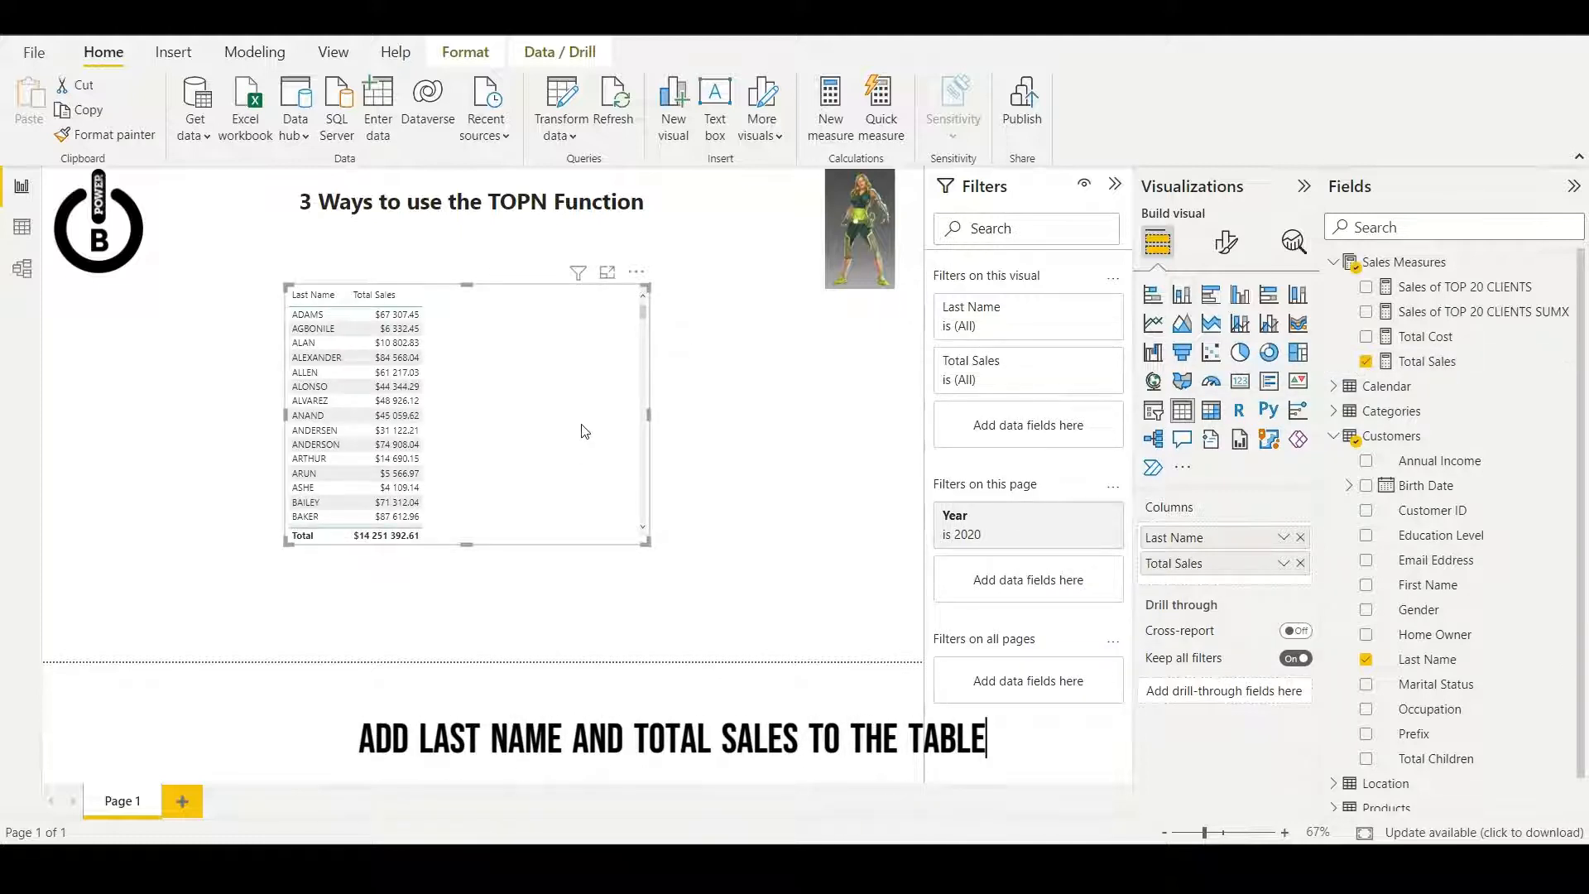
# Filter the table visual's Last Name field with a Top N filter showing the top 10 items by Total Sales, and apply it.
pyautogui.click(1085, 312)
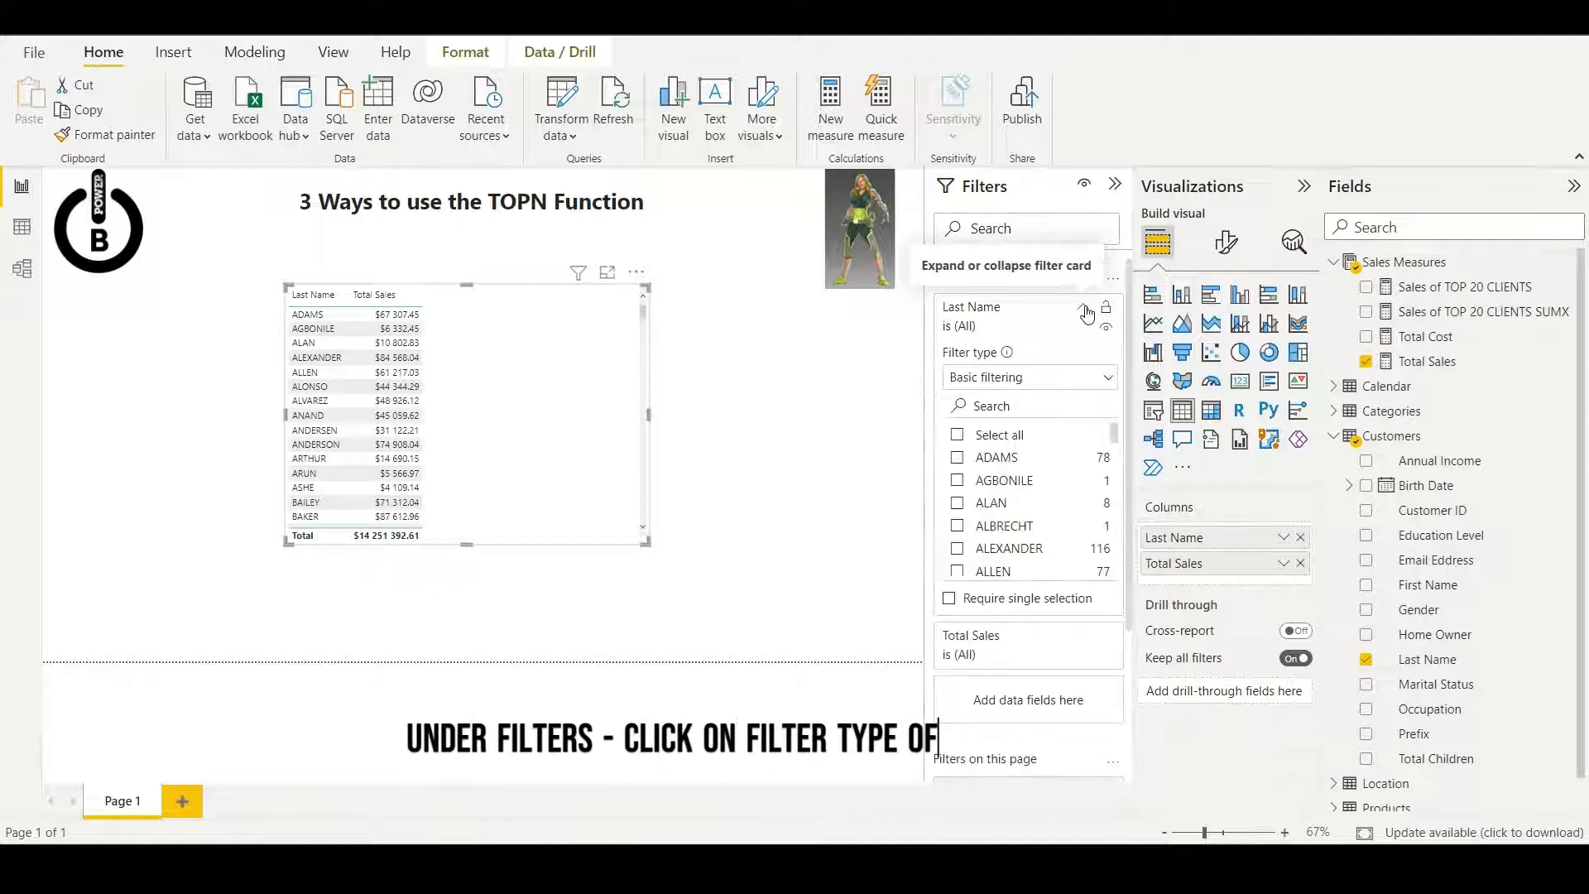
pyautogui.click(1107, 377)
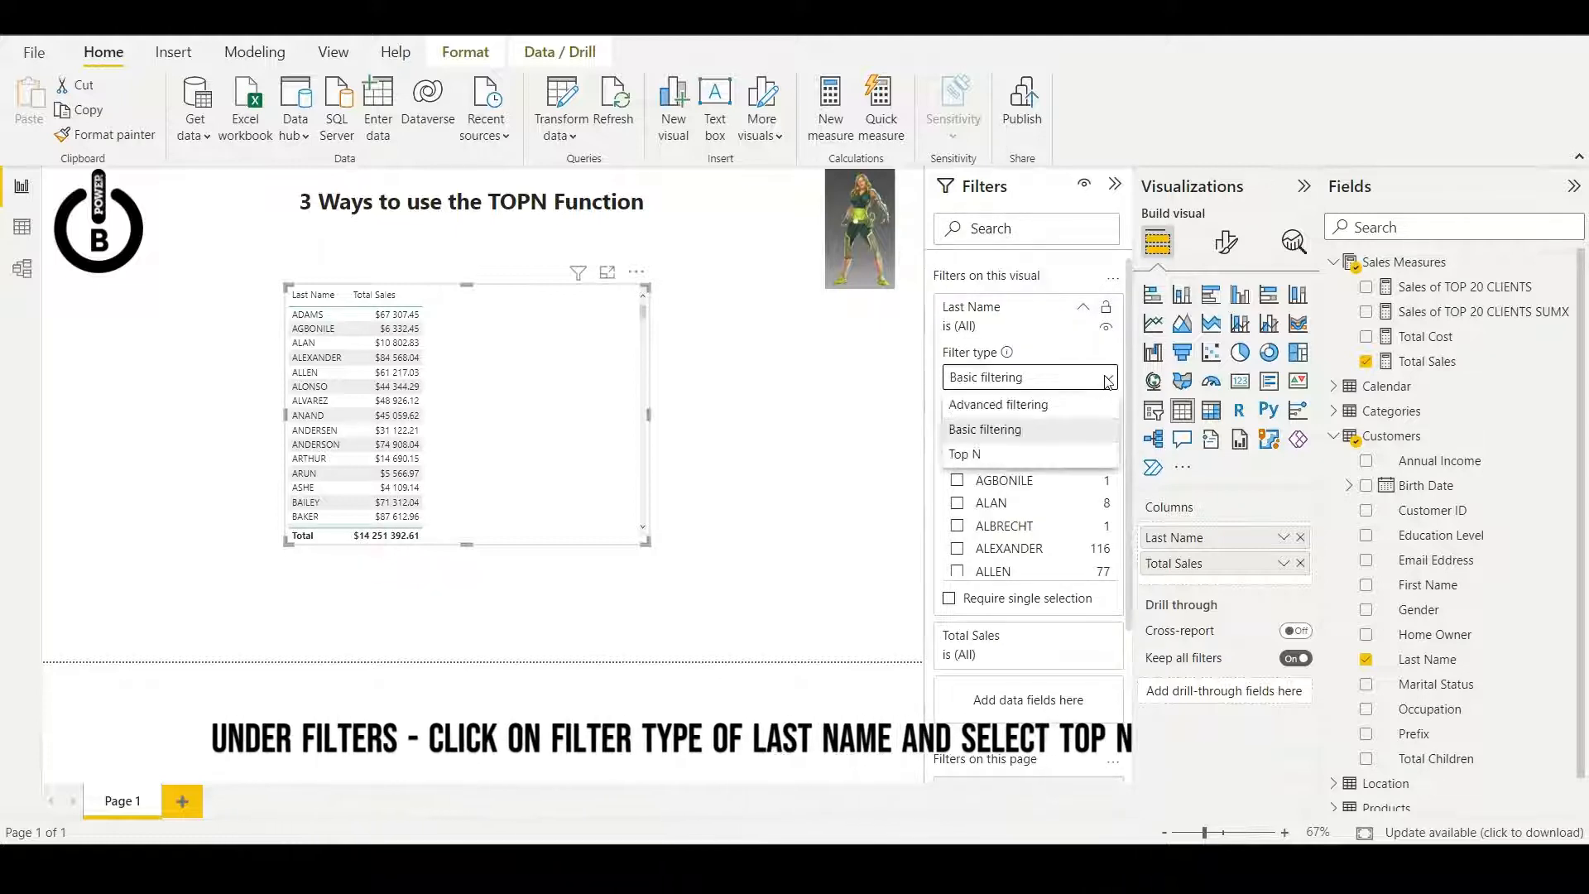
pyautogui.click(994, 457)
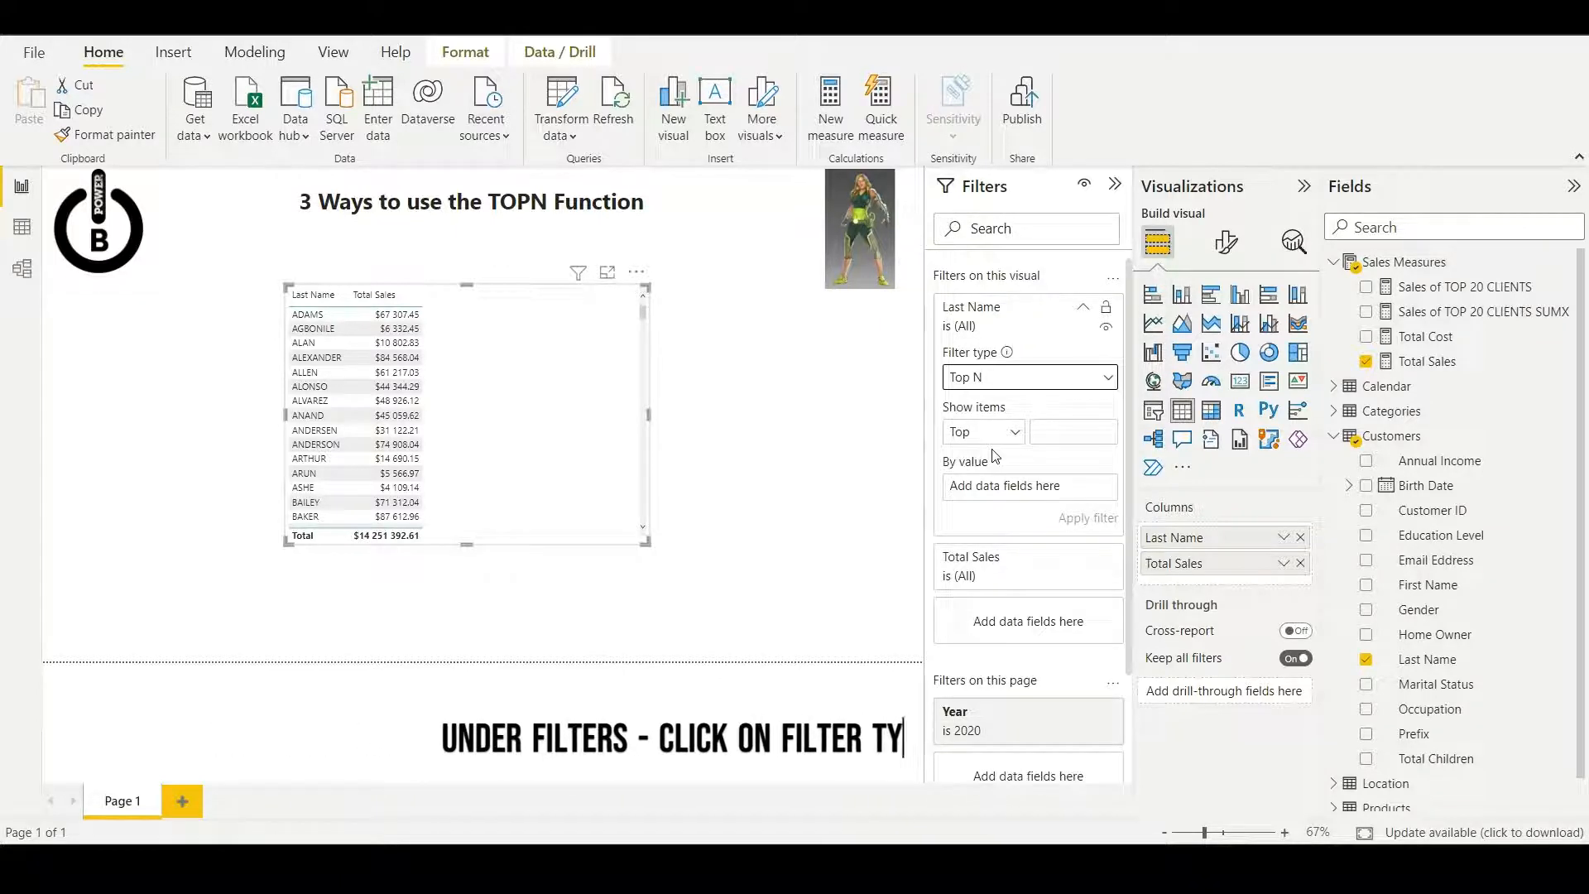
pyautogui.click(1067, 436)
pyautogui.write('10')
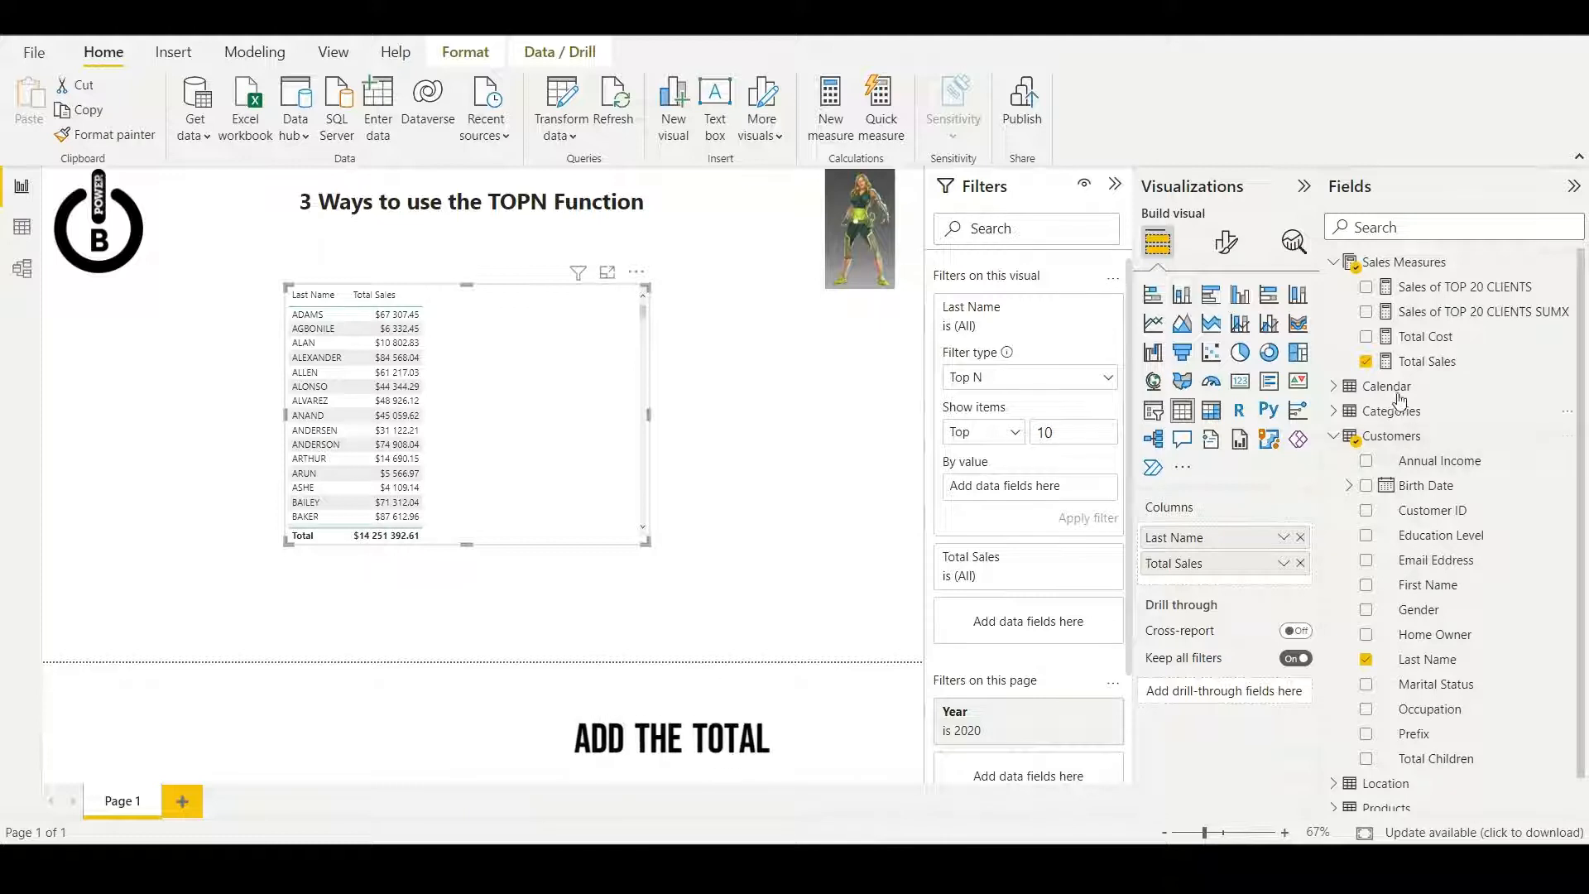
pyautogui.moveTo(1399, 361); pyautogui.dragTo(1007, 493)
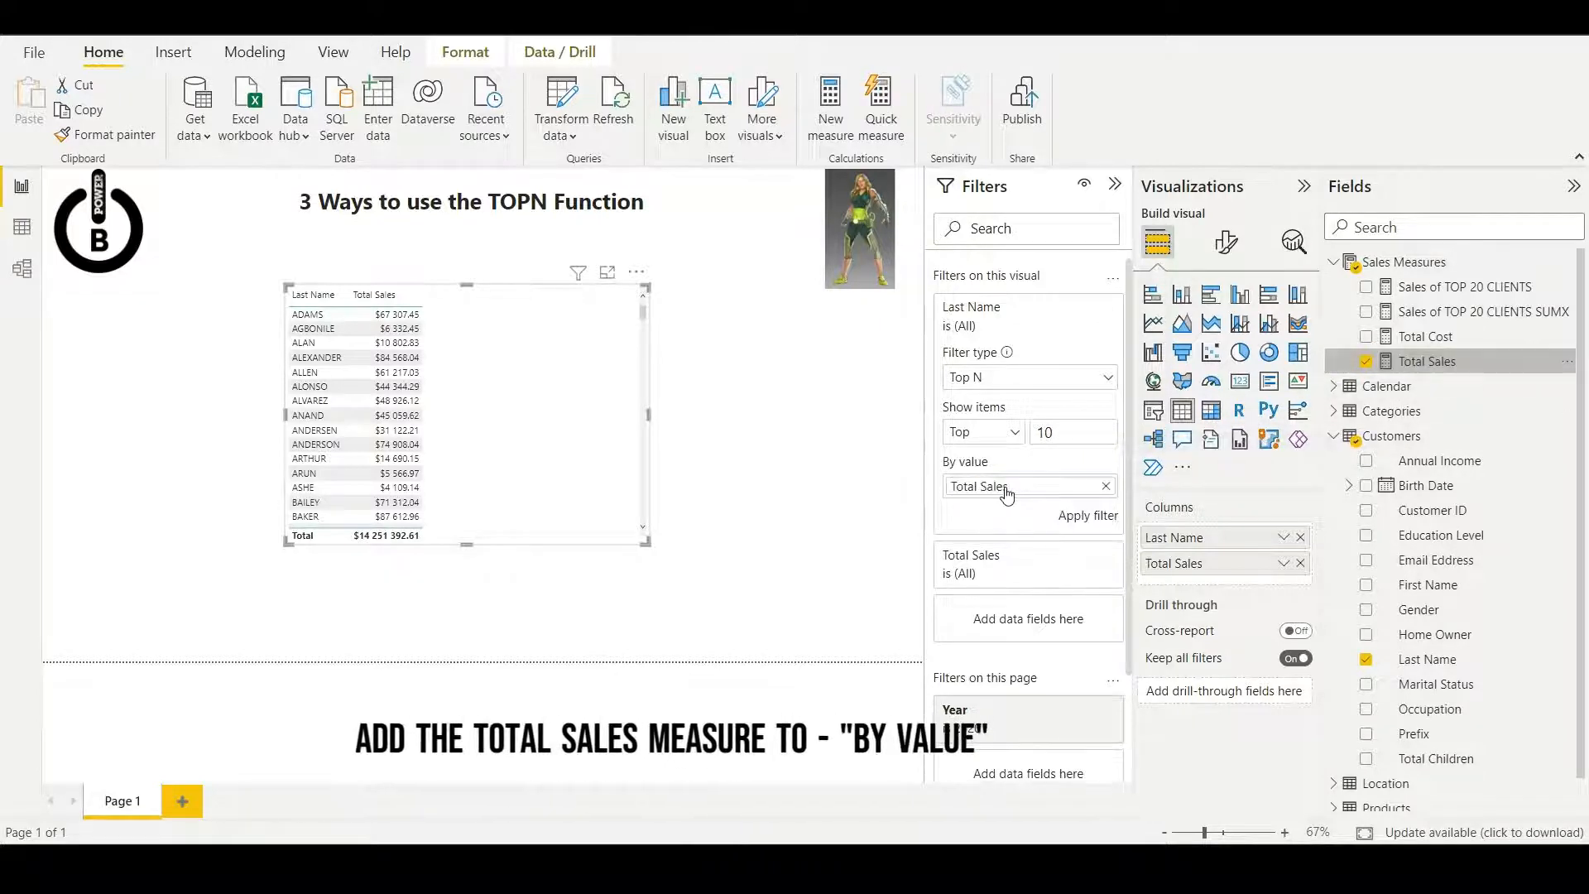
pyautogui.click(1079, 517)
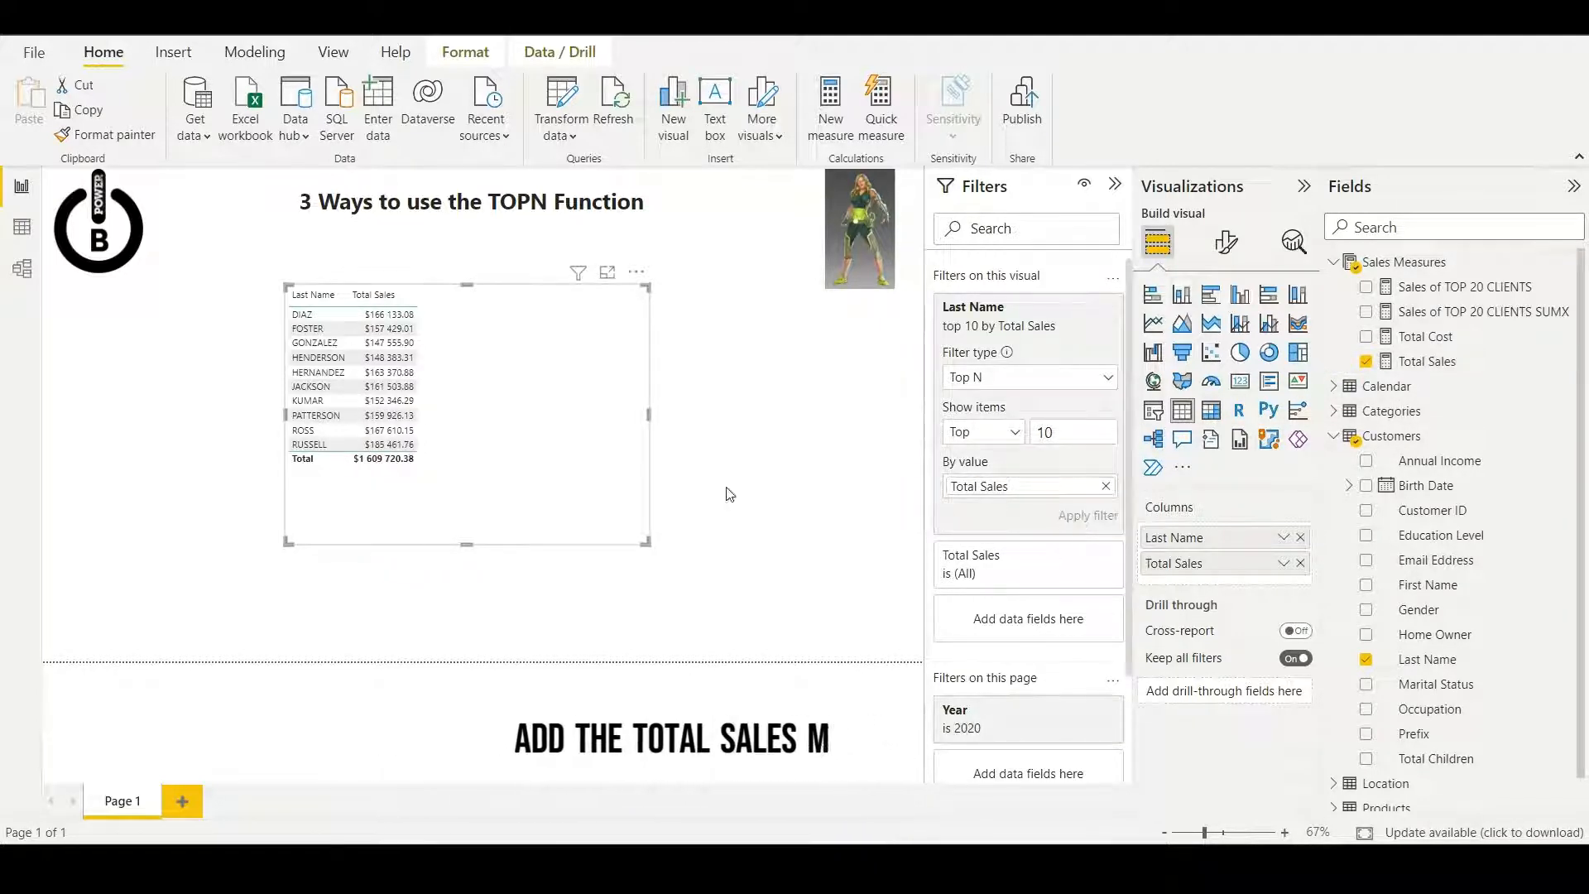
# Shrink the table visual to fit its filtered rows and shift it closer to the middle of the page.
pyautogui.moveTo(650, 543); pyautogui.dragTo(521, 486)
pyautogui.moveTo(472, 418); pyautogui.dragTo(534, 418)
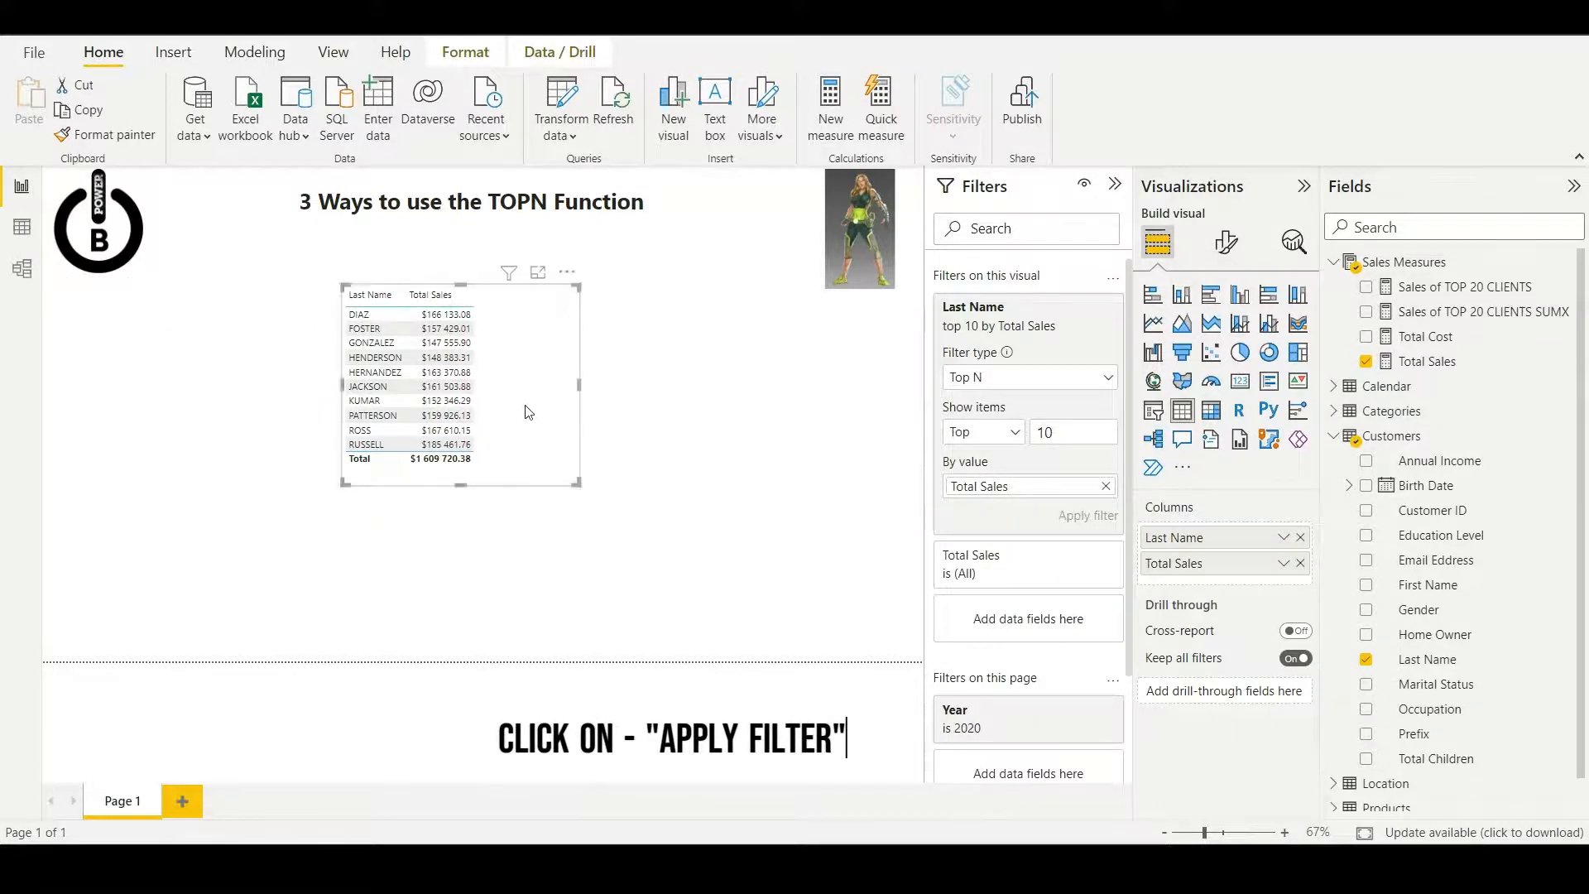